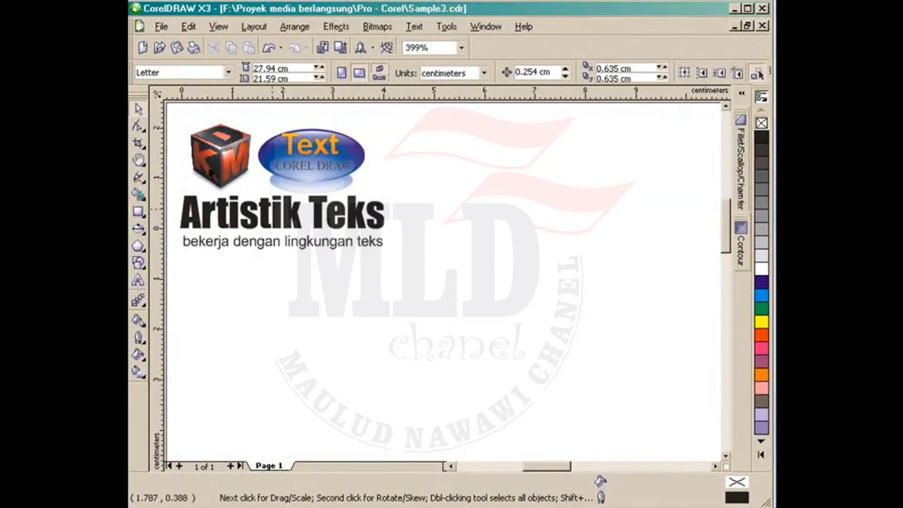
Step: Type 'Muhammad' as artistic text below the subtitle
{"action": "left_click_drag", "start_coordinate": [173, 185], "coordinate": [399, 254]}
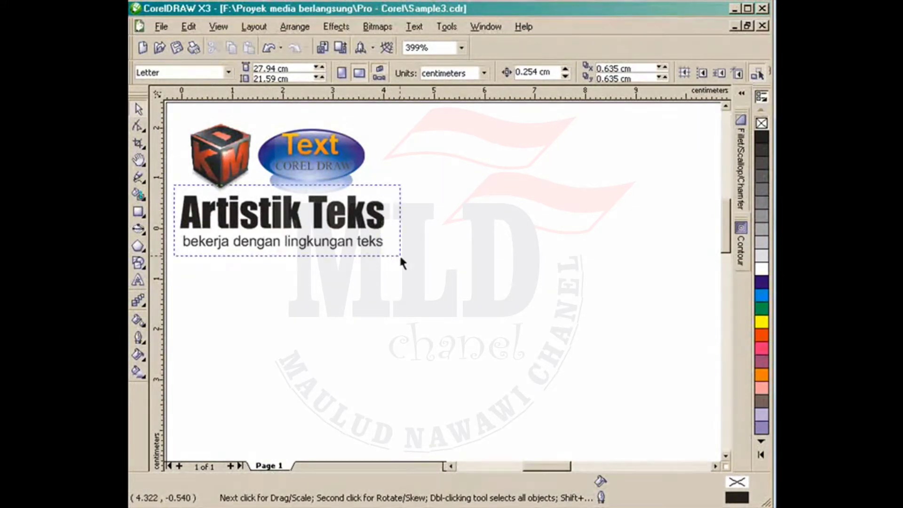
{"action": "left_click", "coordinate": [409, 294]}
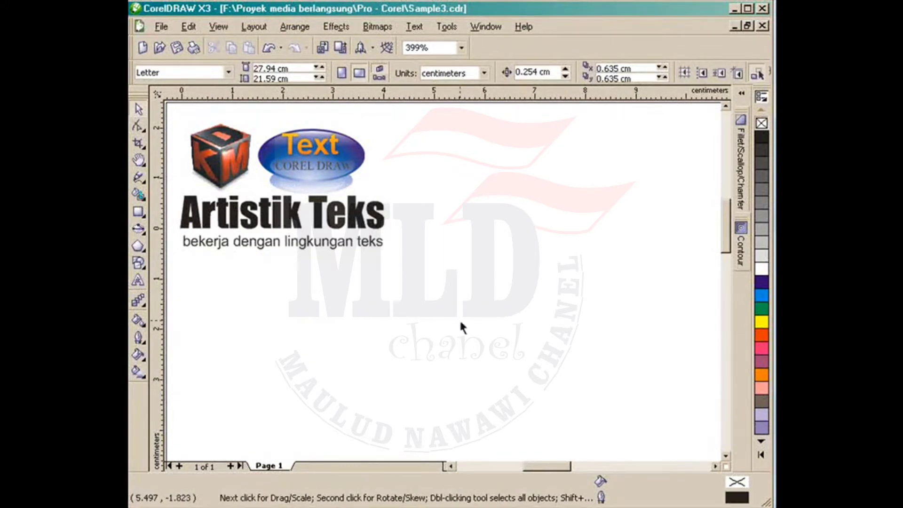
{"action": "left_click", "coordinate": [138, 282]}
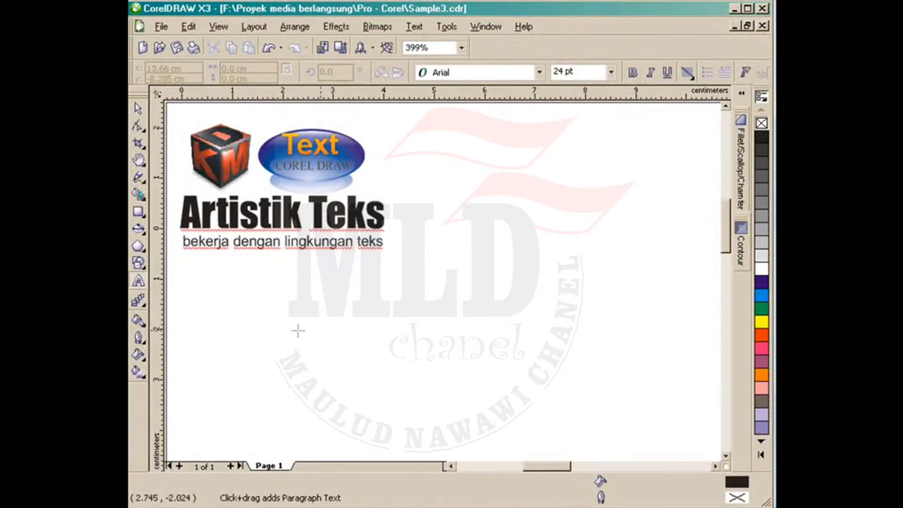
{"action": "left_click", "coordinate": [286, 314]}
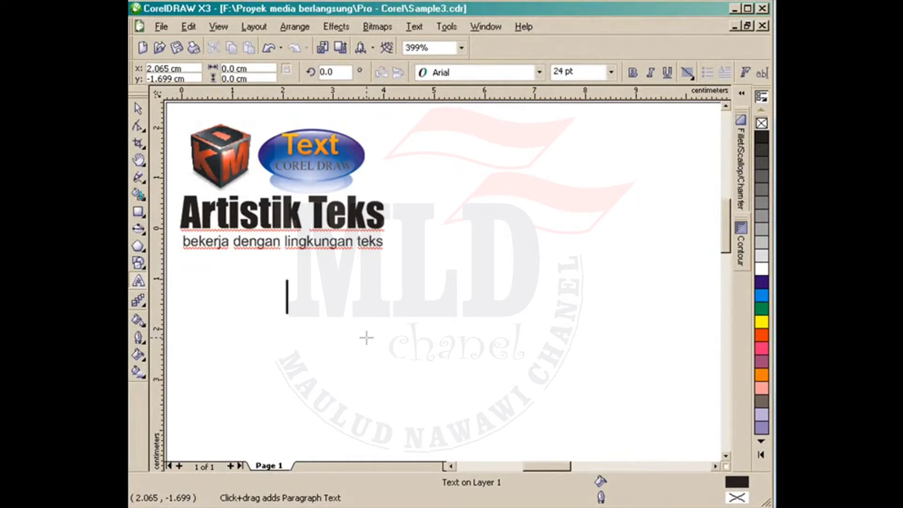
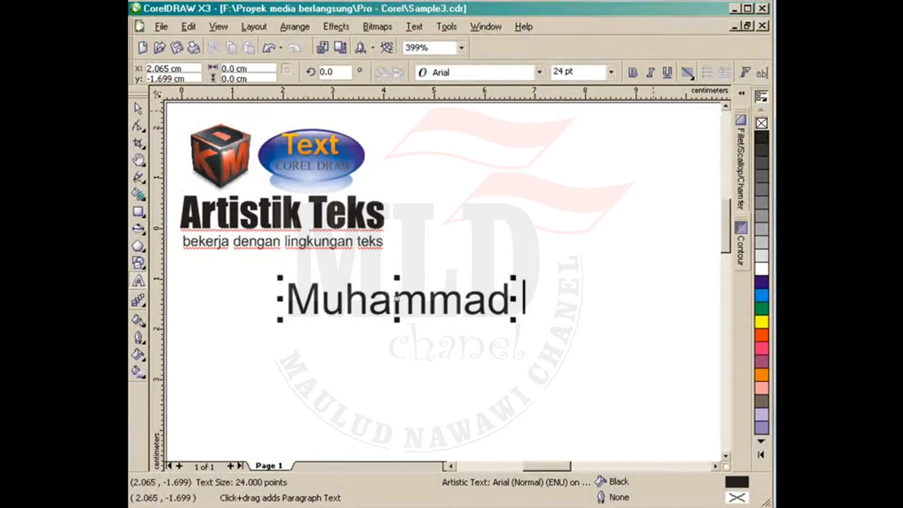
Step: Draw an empty paragraph text frame beneath Muhammad
{"action": "left_click", "coordinate": [137, 112]}
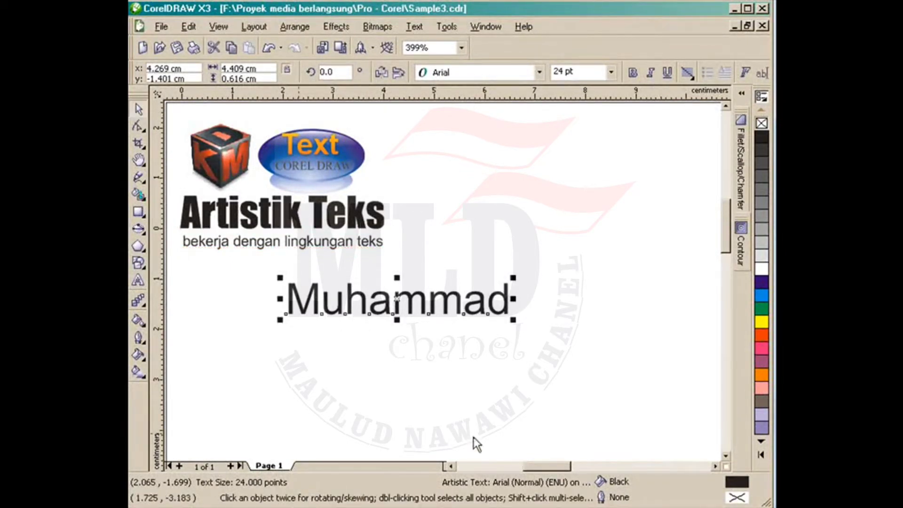
{"action": "left_click", "coordinate": [141, 281]}
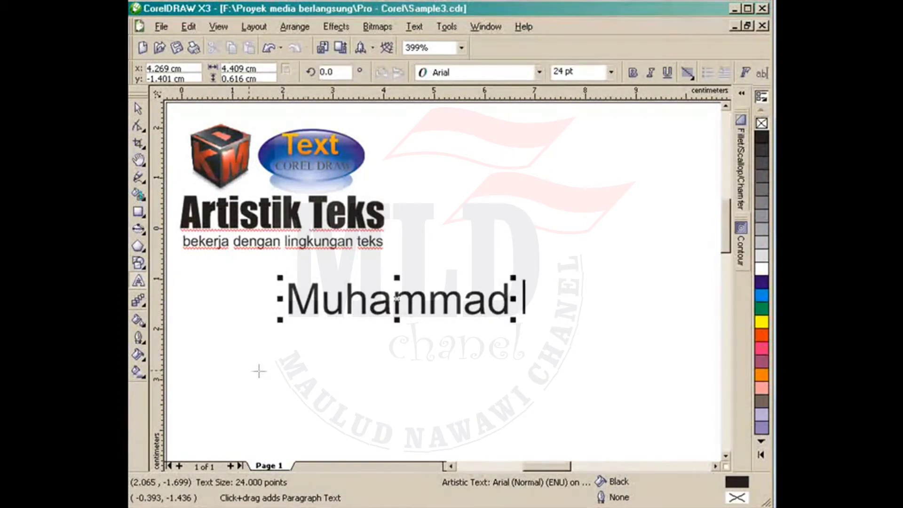
{"action": "left_click_drag", "start_coordinate": [271, 356], "coordinate": [656, 427]}
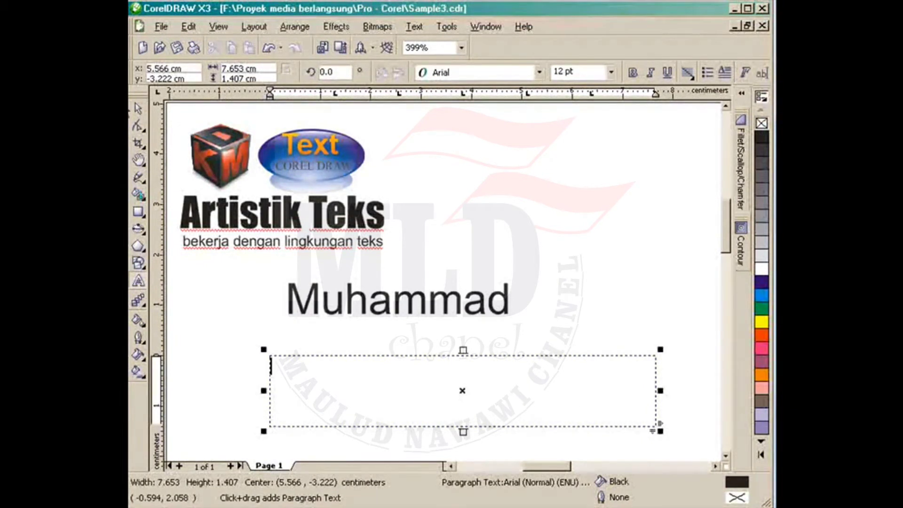
Step: Delete the empty paragraph frame and select the Muhammad text
{"action": "left_click", "coordinate": [138, 109]}
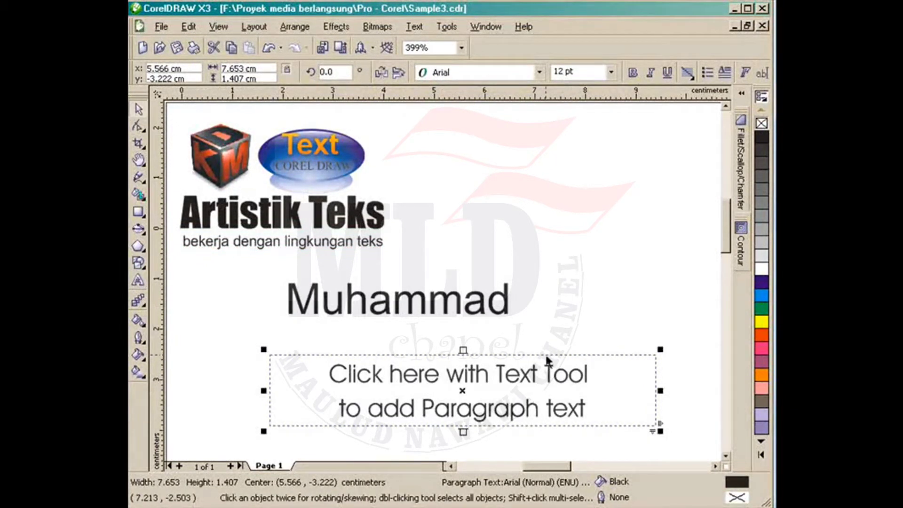
{"action": "key", "text": "Delete"}
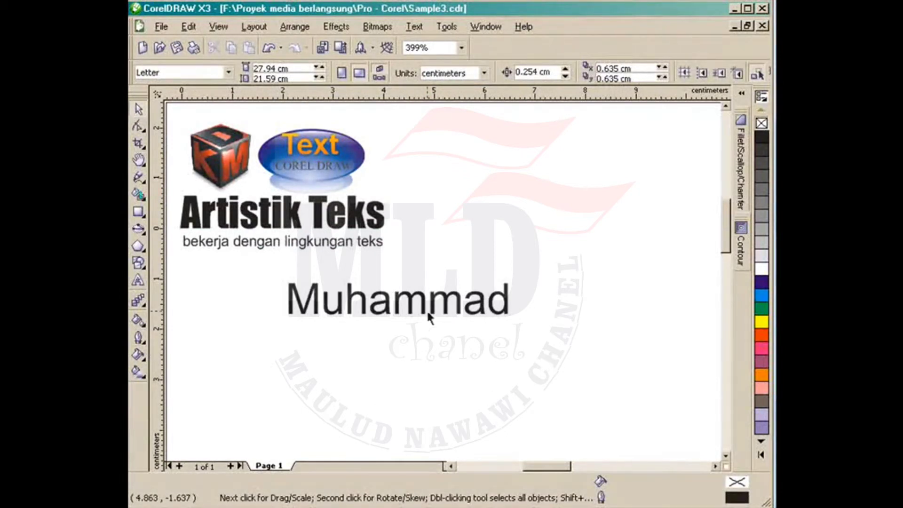
{"action": "left_click", "coordinate": [430, 318]}
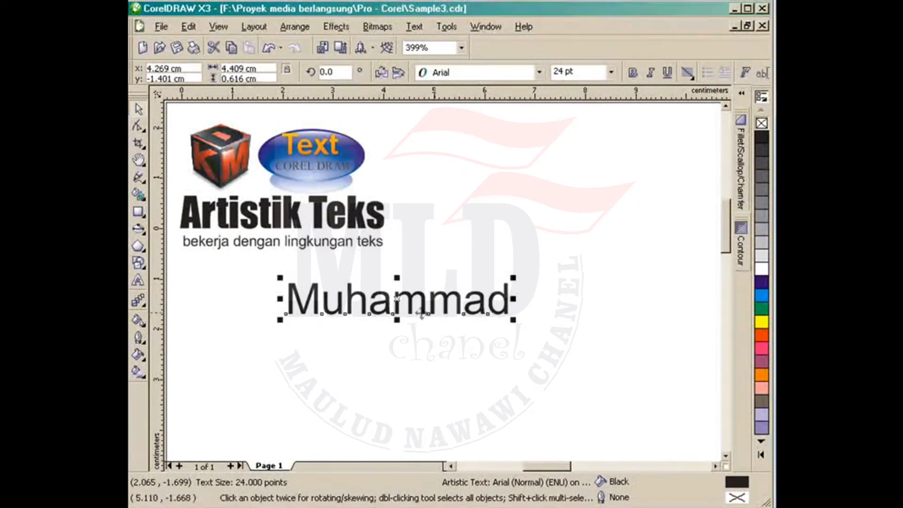
Step: Move the Muhammad text slightly lower and further left
{"action": "left_click_drag", "start_coordinate": [358, 321], "coordinate": [519, 262]}
{"action": "left_click_drag", "start_coordinate": [567, 246], "coordinate": [382, 335]}
{"action": "left_click", "coordinate": [484, 260]}
{"action": "left_click", "coordinate": [411, 310]}
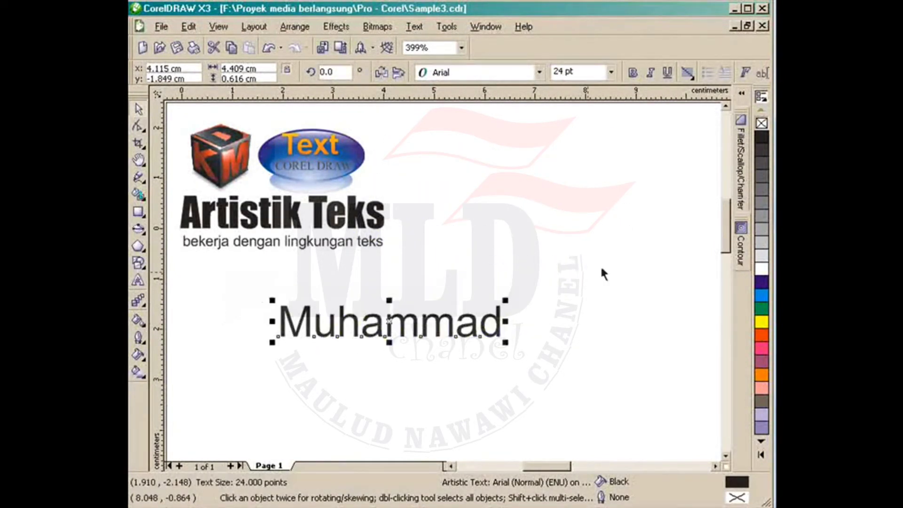
Step: Try horizontal and vertical mirroring on Muhammad, ending with it reading normally
{"action": "left_click", "coordinate": [381, 73]}
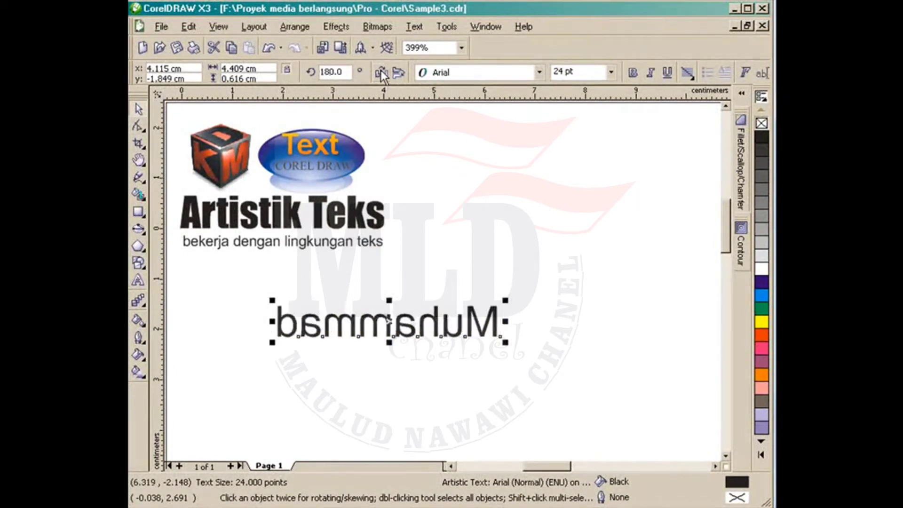
{"action": "left_click", "coordinate": [400, 72]}
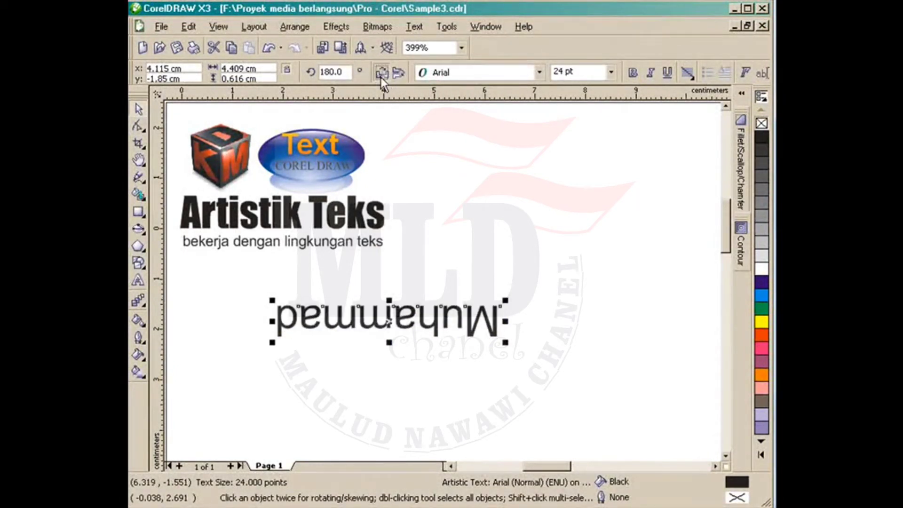
{"action": "left_click", "coordinate": [382, 77]}
{"action": "left_click", "coordinate": [385, 75]}
{"action": "left_click", "coordinate": [404, 75]}
{"action": "left_click", "coordinate": [382, 72]}
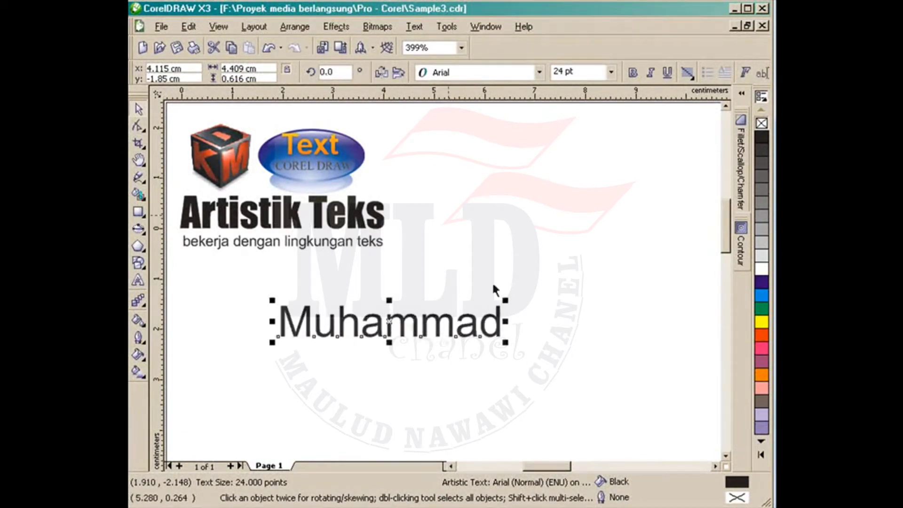
{"action": "left_click", "coordinate": [501, 303]}
{"action": "left_click", "coordinate": [439, 329]}
Step: Try a 90° rotation with mirroring on Muhammad, then undo it back to horizontal
{"action": "left_click", "coordinate": [346, 74]}
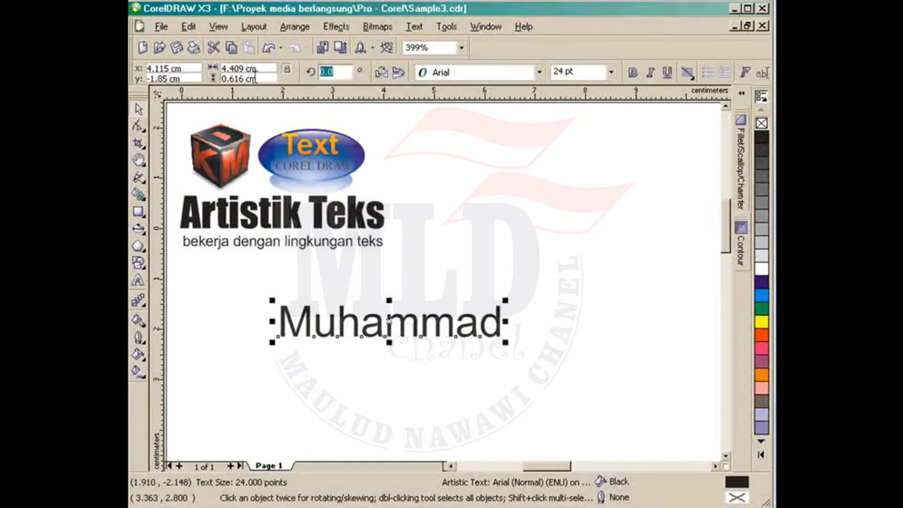
{"action": "key", "text": "Return"}
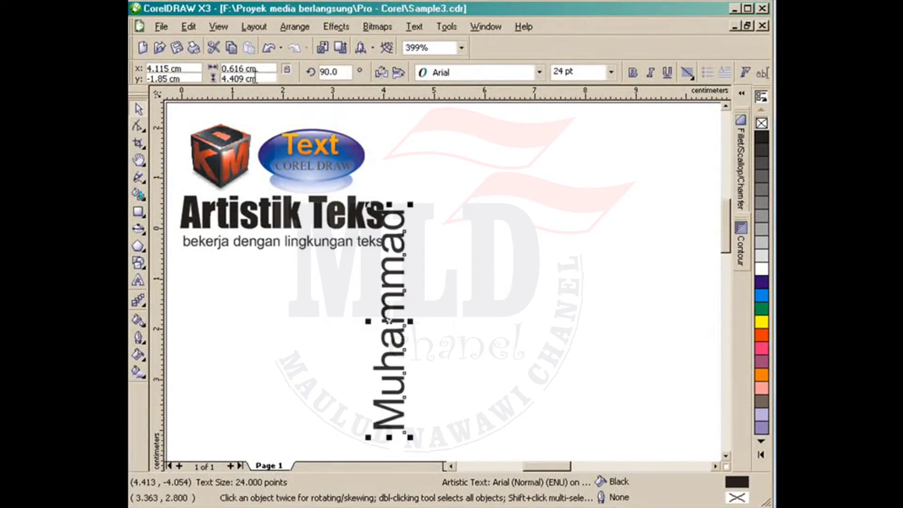
{"action": "left_click", "coordinate": [399, 73]}
{"action": "left_click", "coordinate": [382, 73]}
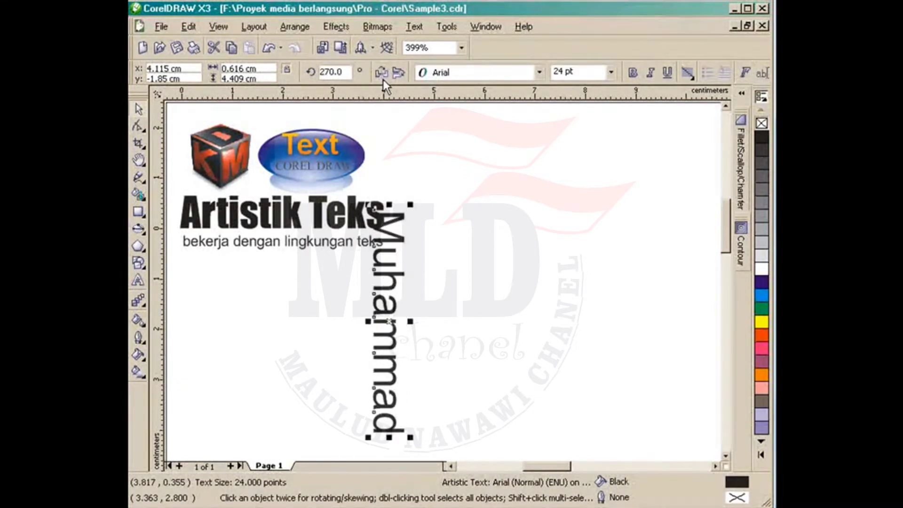
{"action": "key", "text": "ctrl+z"}
{"action": "key", "text": "ctrl+z"}
{"action": "key", "text": "ctrl+z"}
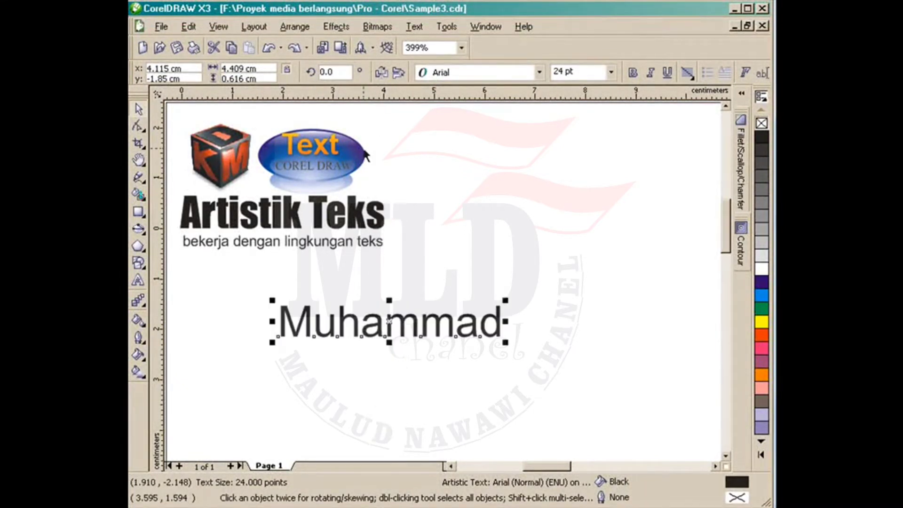
{"action": "left_click", "coordinate": [433, 261]}
{"action": "left_click", "coordinate": [284, 329]}
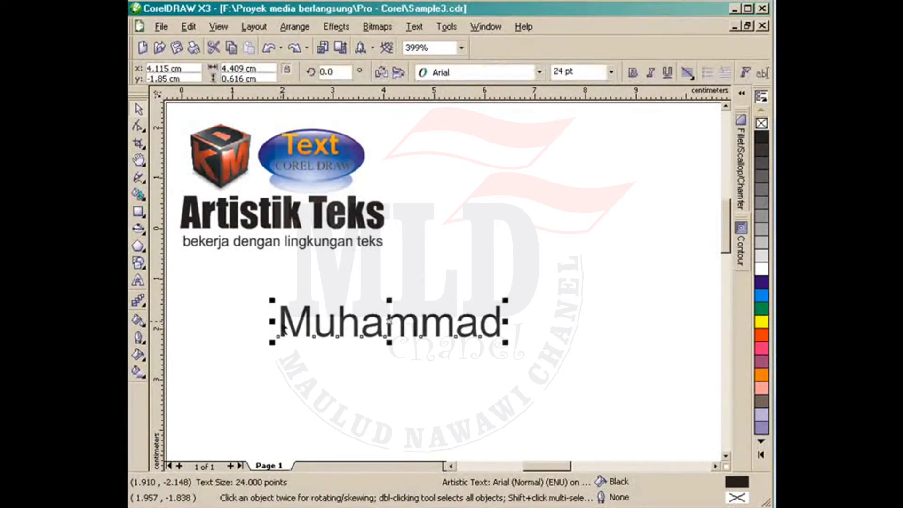
{"action": "left_click", "coordinate": [136, 127]}
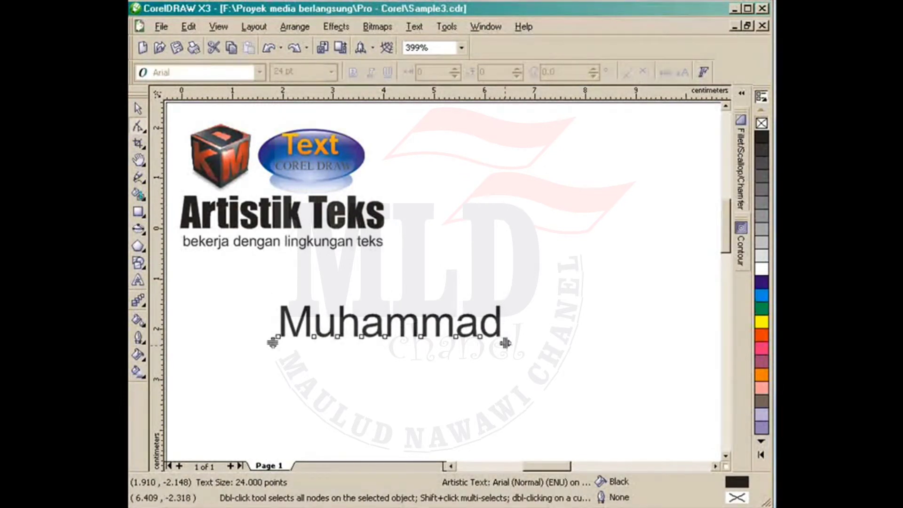
{"action": "left_click_drag", "start_coordinate": [504, 344], "coordinate": [481, 343]}
{"action": "key", "text": "space"}
{"action": "key", "text": "F8"}
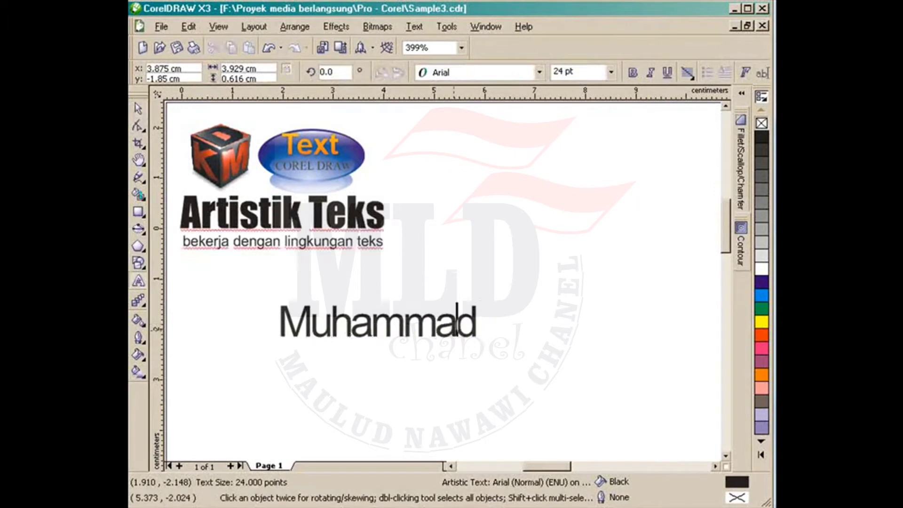
{"action": "key", "text": "End"}
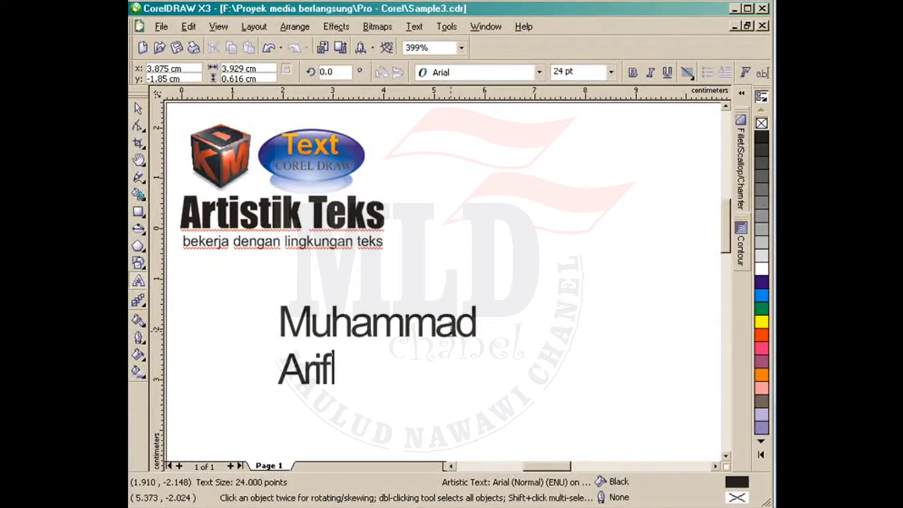
{"action": "key", "text": "Return"}
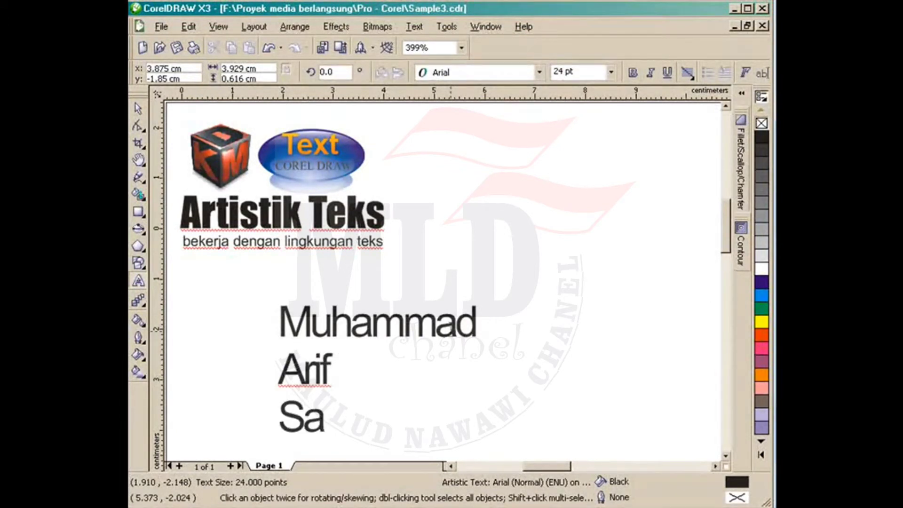
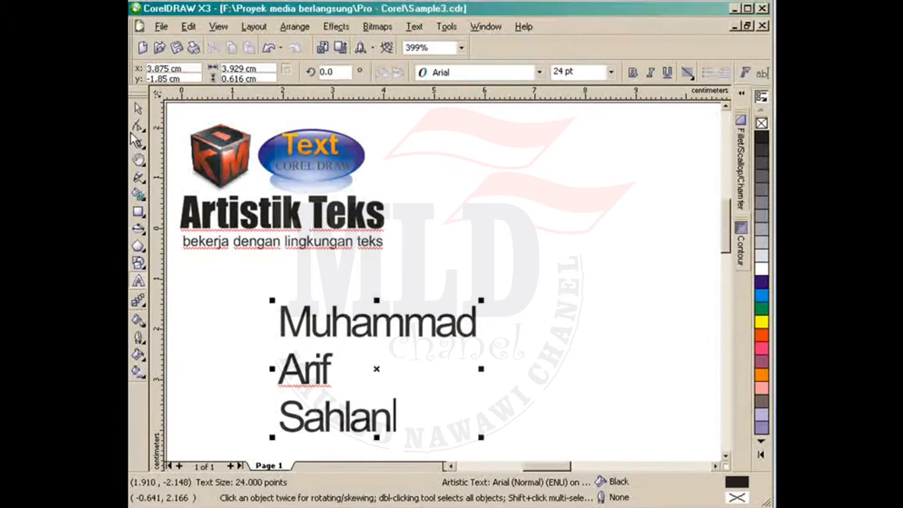
Step: Widen the letter spacing and tighten the line spacing of the three name lines
{"action": "left_click", "coordinate": [138, 126]}
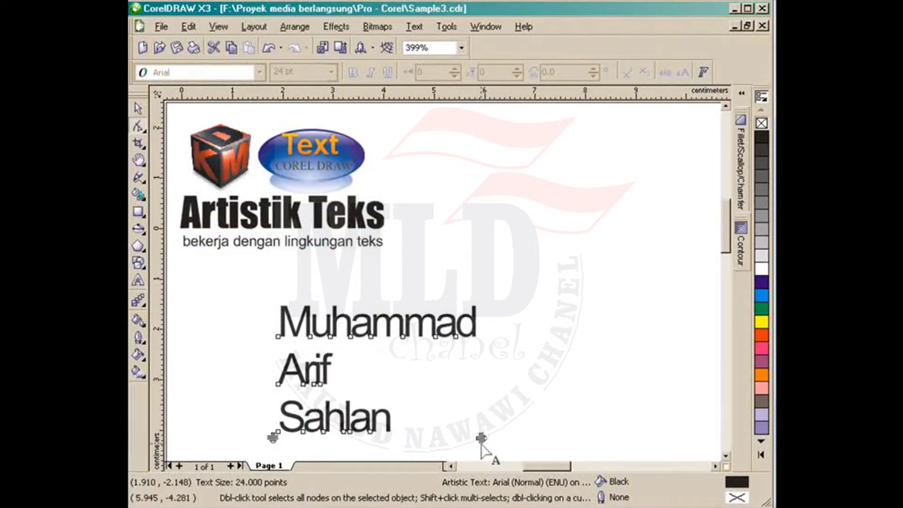
{"action": "left_click_drag", "start_coordinate": [487, 438], "coordinate": [589, 438]}
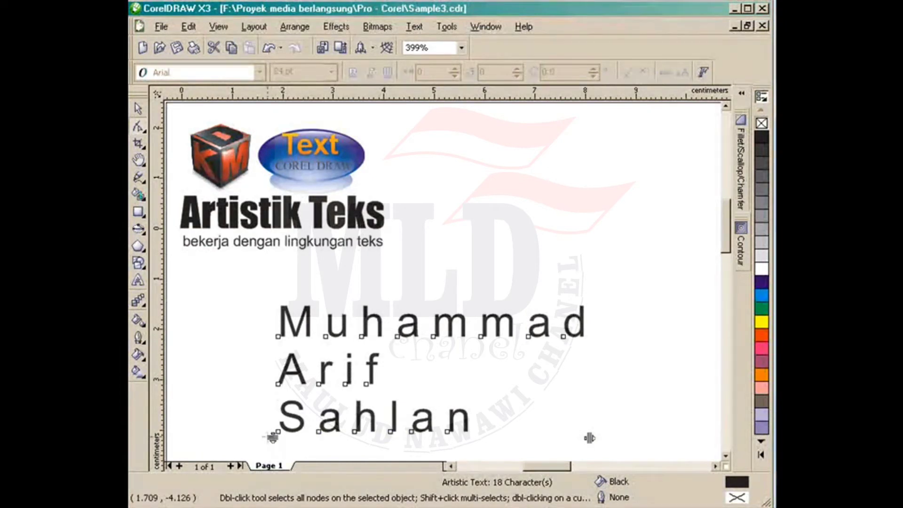
{"action": "left_click_drag", "start_coordinate": [273, 437], "coordinate": [273, 418]}
{"action": "key", "text": "space"}
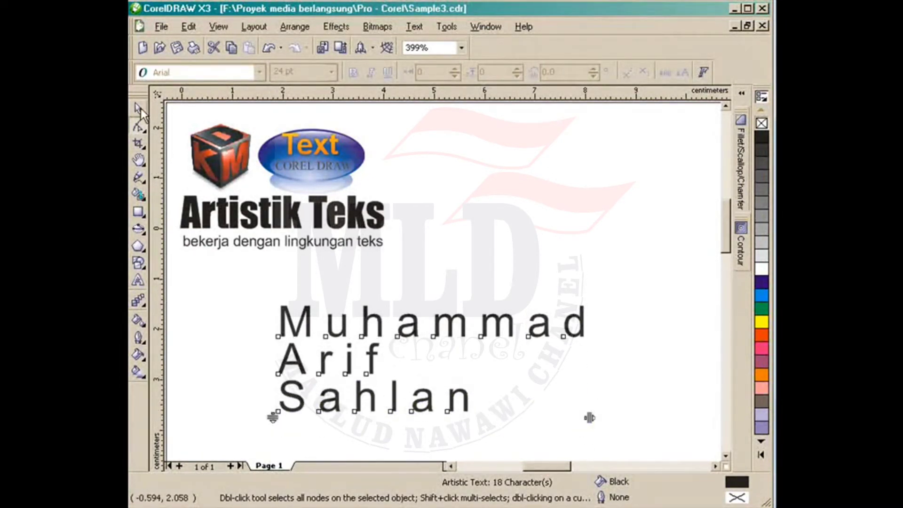
Step: Select the three-line name text and delete it
{"action": "left_click", "coordinate": [382, 300]}
{"action": "left_click", "coordinate": [382, 332]}
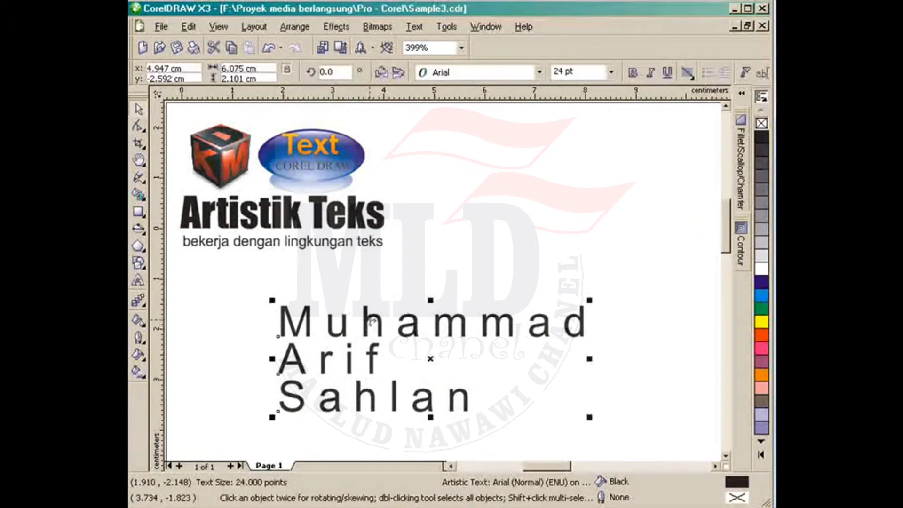
{"action": "left_click", "coordinate": [438, 271]}
{"action": "left_click", "coordinate": [369, 337]}
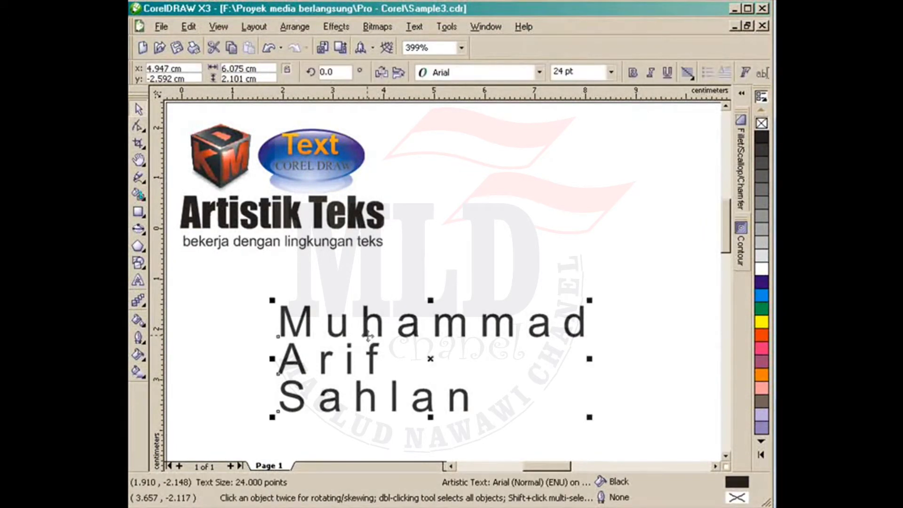
{"action": "key", "text": "Delete"}
Step: Drag-copy the Artistik Teks title and its subtitle lower on the page
{"action": "left_click", "coordinate": [216, 221]}
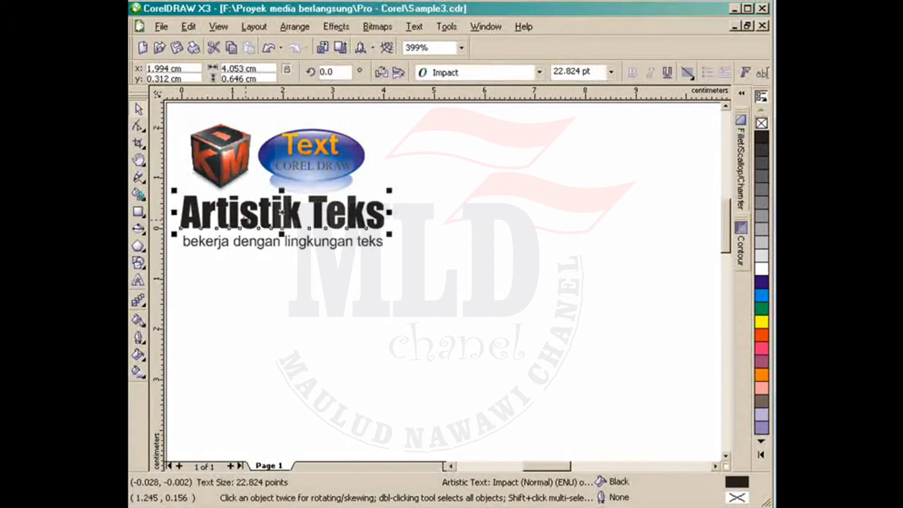
{"action": "left_click_drag", "start_coordinate": [244, 220], "coordinate": [423, 371]}
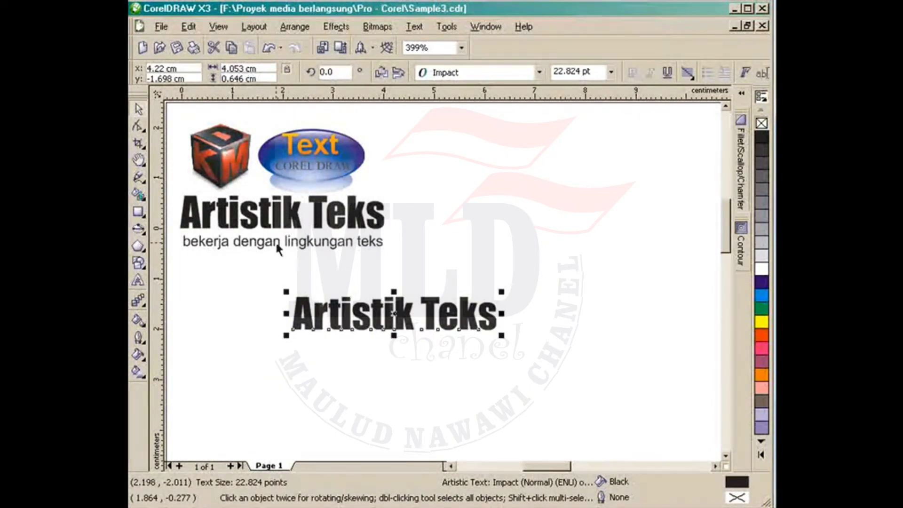
{"action": "left_click_drag", "start_coordinate": [277, 244], "coordinate": [374, 360]}
Step: Retype the copied subtitle as 'bekerja dengan teks sangat menyenangkan' and move it under the title
{"action": "double_click", "coordinate": [374, 360]}
{"action": "triple_click", "coordinate": [374, 360]}
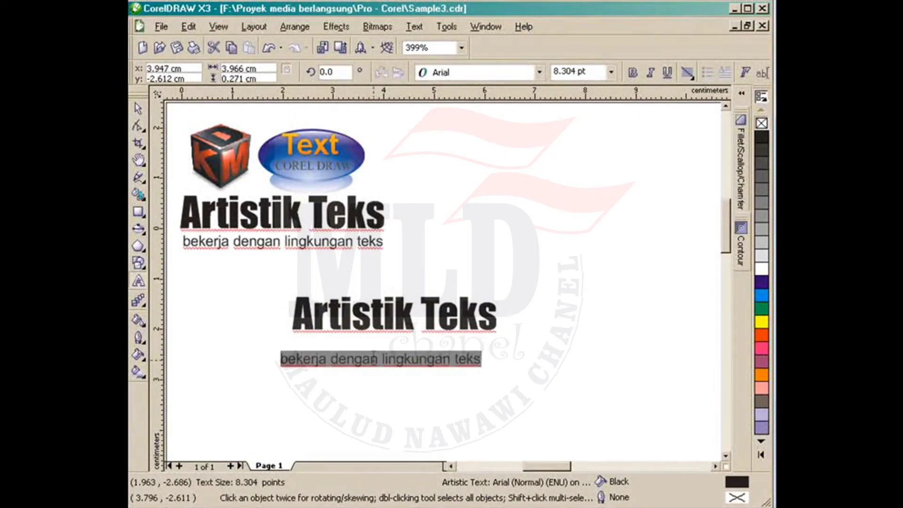
{"action": "type", "text": "beker"}
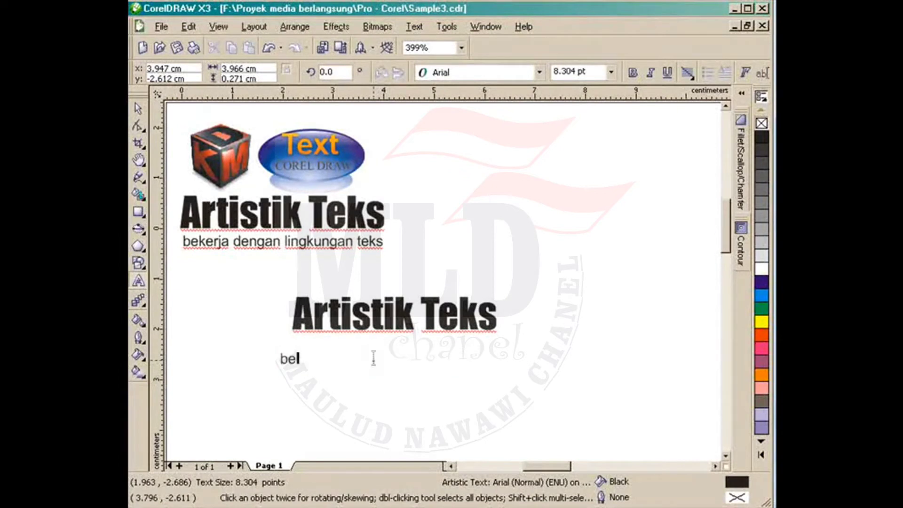
{"action": "type", "text": "ja d"}
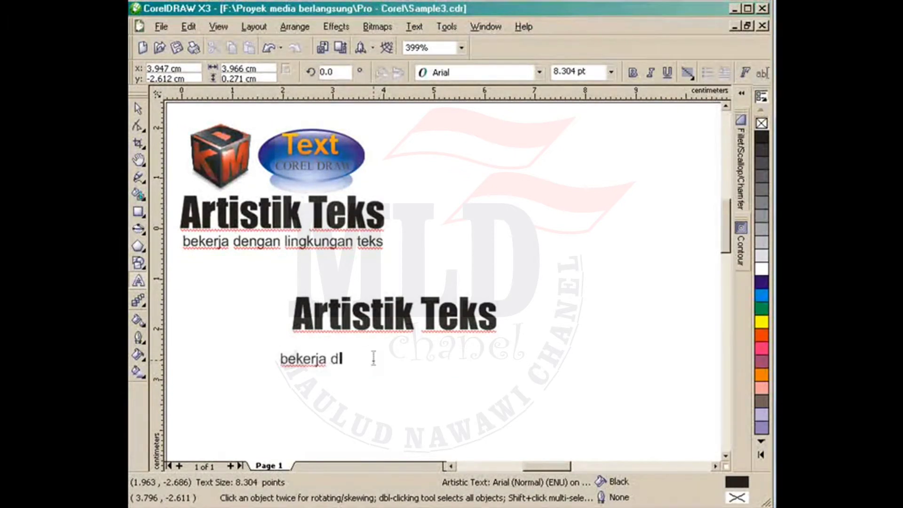
{"action": "type", "text": "engan teks sang"}
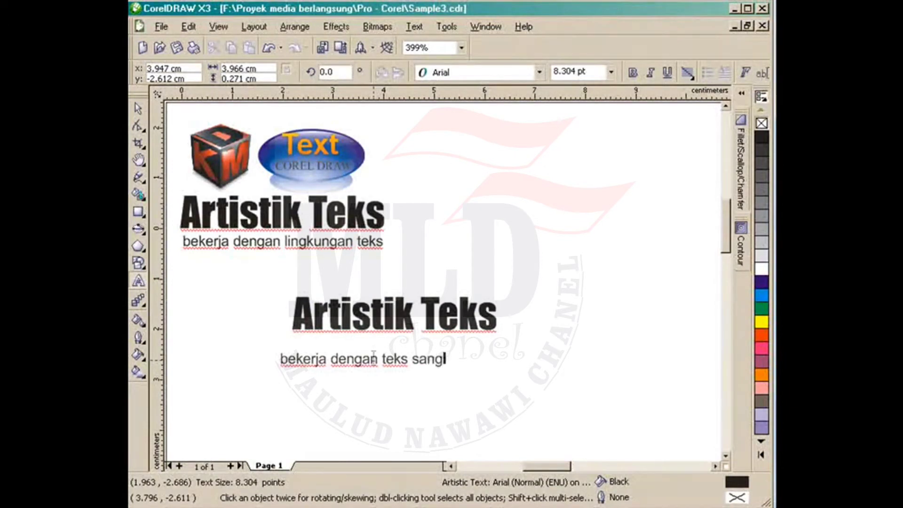
{"action": "type", "text": "at melnyenangkan"}
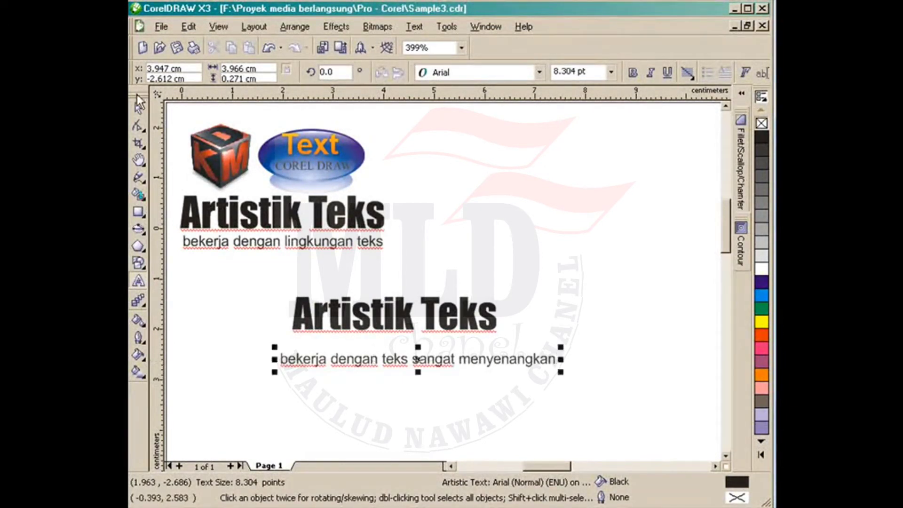
{"action": "left_click", "coordinate": [139, 109]}
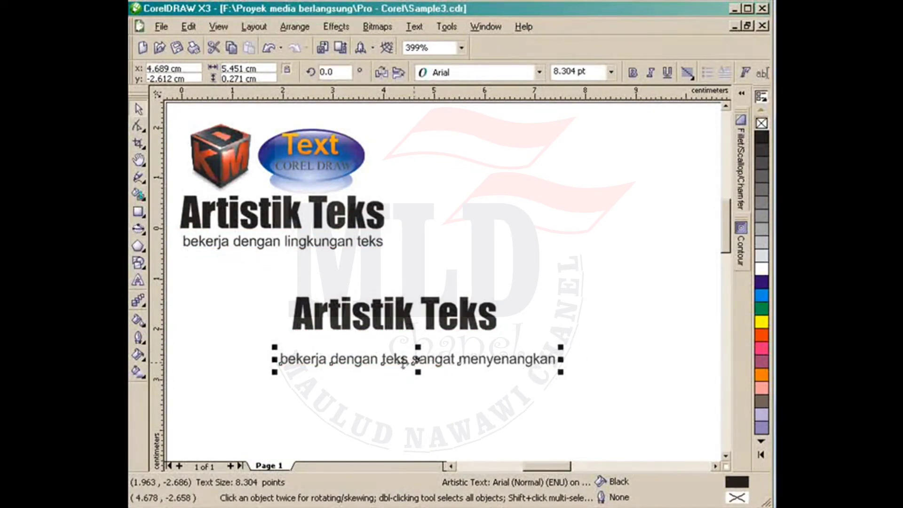
{"action": "left_click_drag", "start_coordinate": [404, 362], "coordinate": [415, 347]}
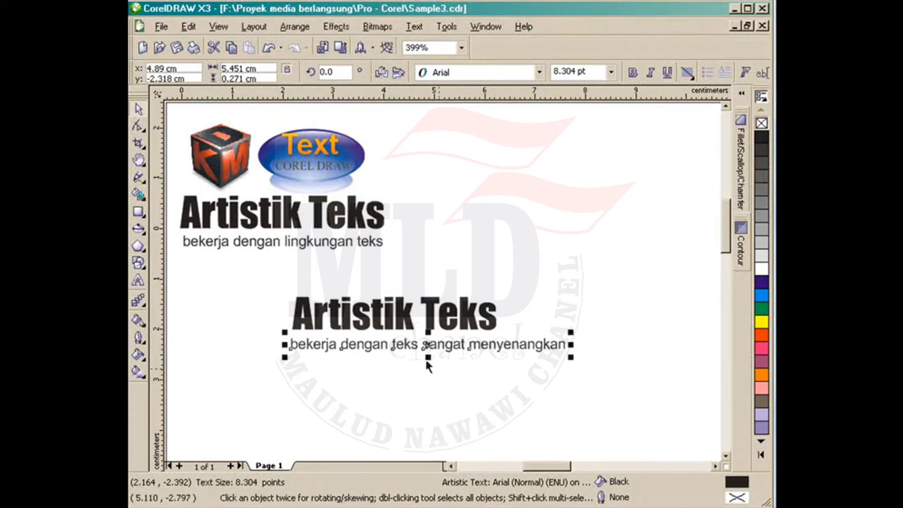
Step: Add a vertical guide at the lower title's left edge
{"action": "left_click", "coordinate": [378, 383]}
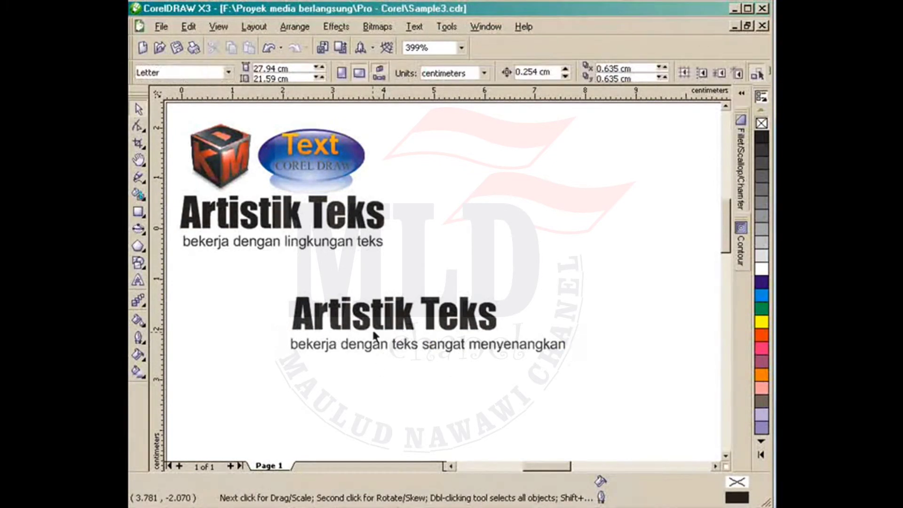
{"action": "left_click", "coordinate": [372, 328]}
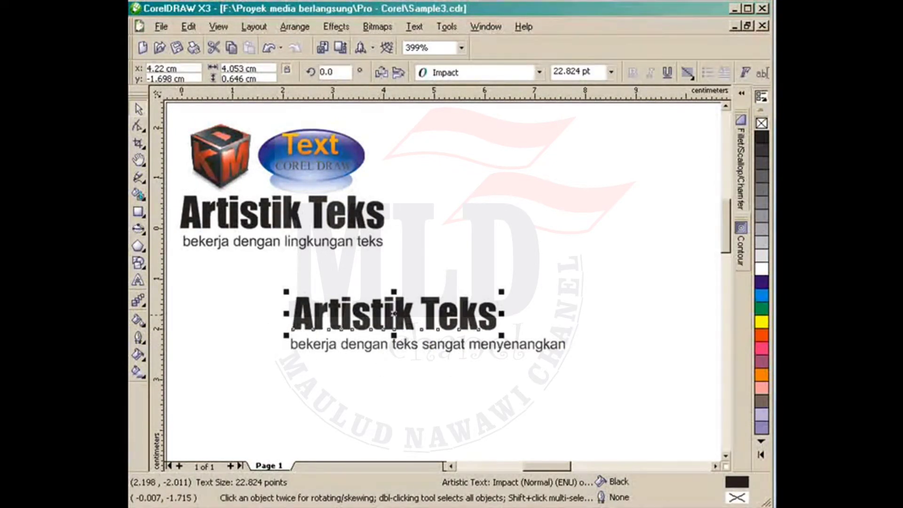
{"action": "left_click_drag", "start_coordinate": [161, 282], "coordinate": [293, 372]}
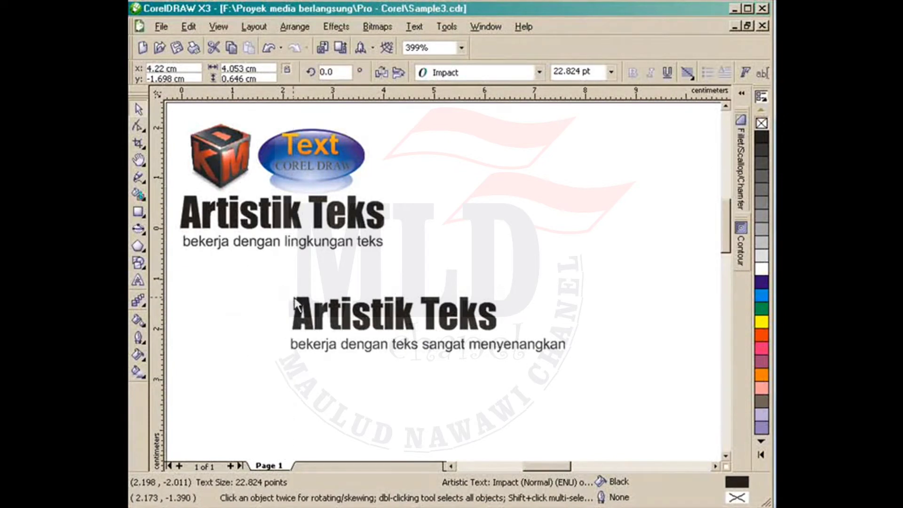
Step: Left-align the lower Artistik Teks title with its subtitle
{"action": "left_click", "coordinate": [333, 330]}
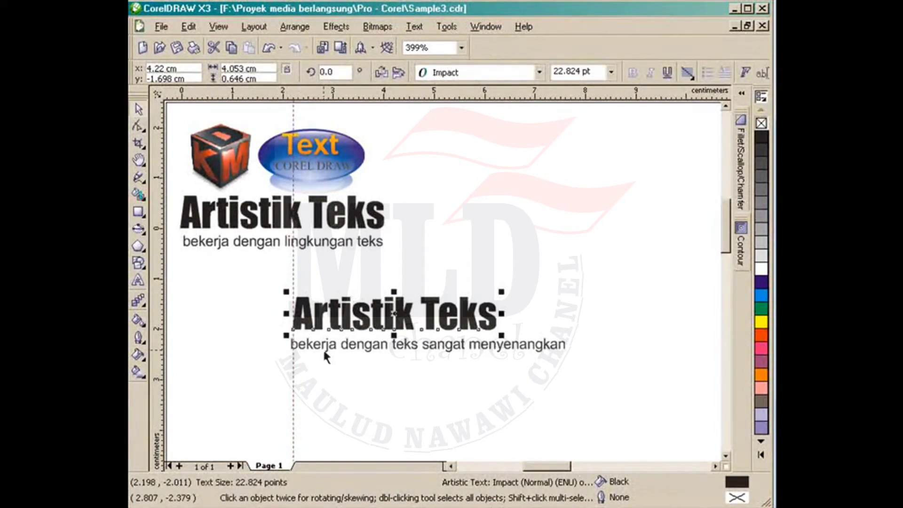
{"action": "left_click", "coordinate": [330, 348], "text": "shift"}
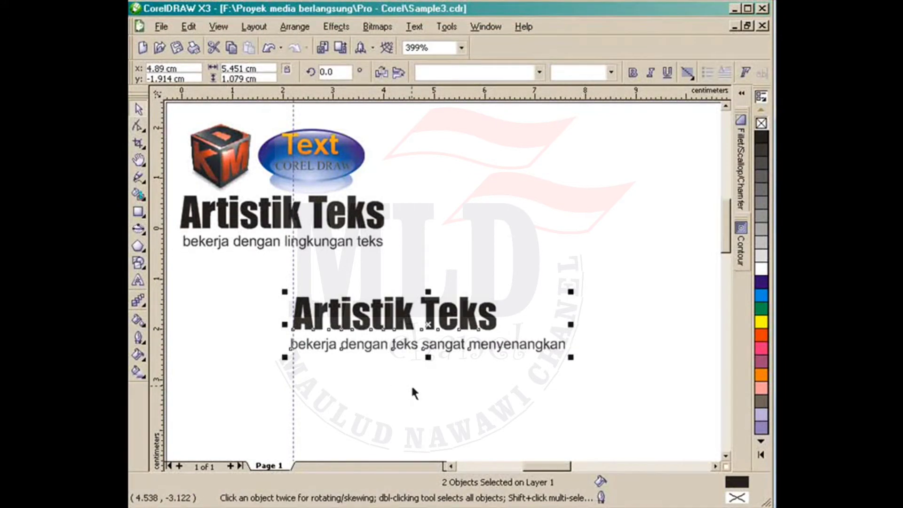
{"action": "key", "text": "l"}
{"action": "key", "text": "r"}
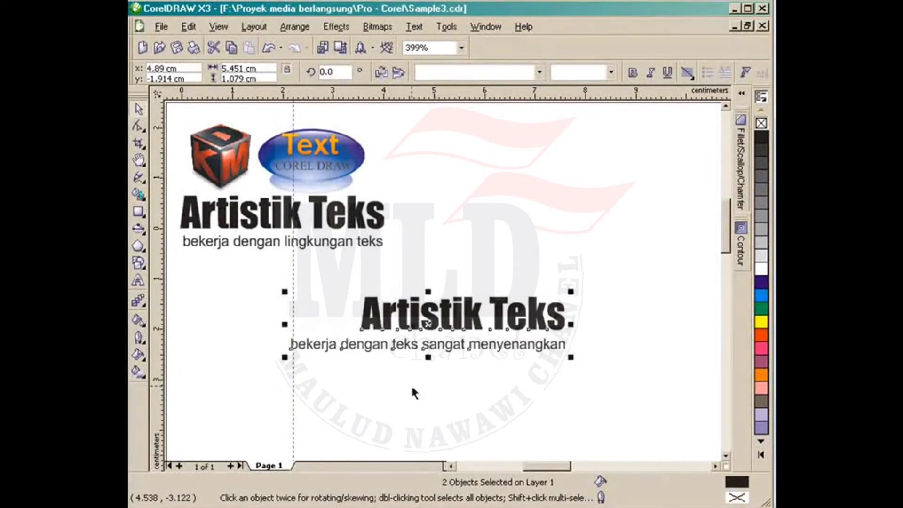
{"action": "key", "text": "l"}
{"action": "left_click", "coordinate": [408, 390]}
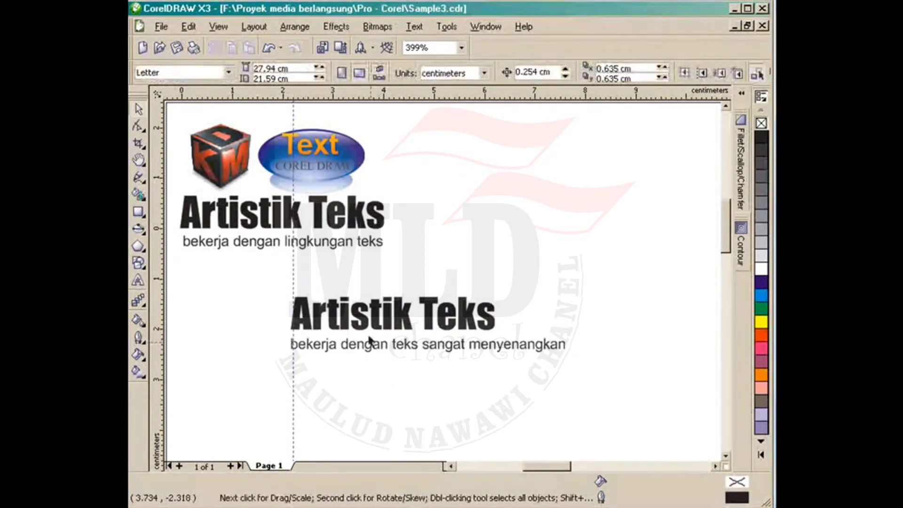
{"action": "left_click", "coordinate": [371, 332]}
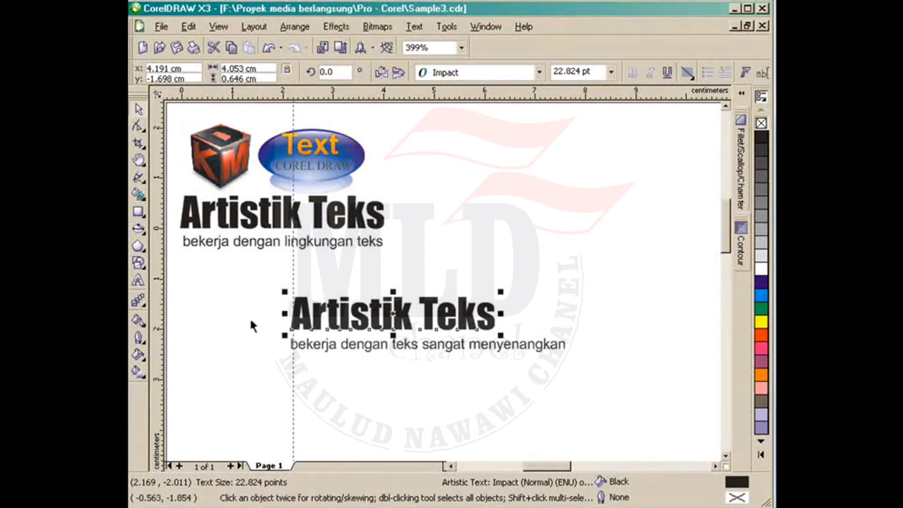
Step: Add a guide at the subtitle's right end and stretch the title's letter spacing to reach it
{"action": "left_click_drag", "start_coordinate": [159, 319], "coordinate": [564, 360]}
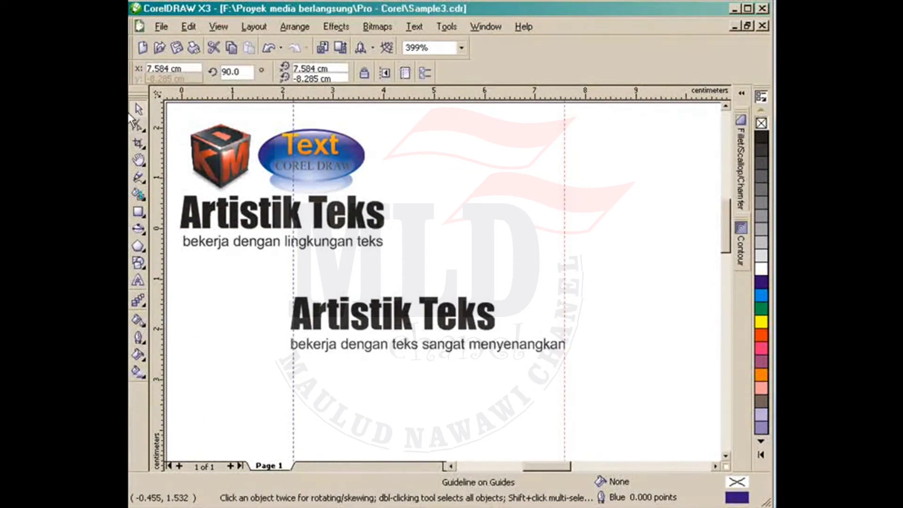
{"action": "left_click", "coordinate": [318, 324]}
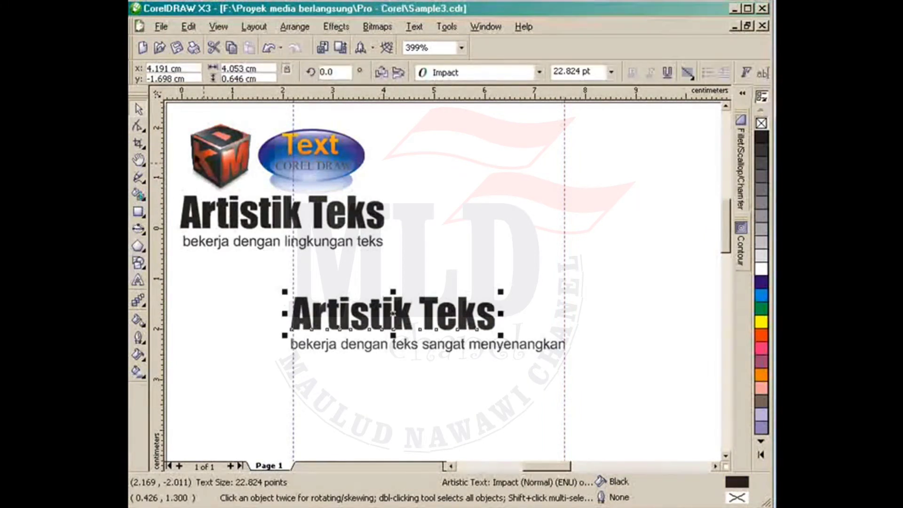
{"action": "left_click", "coordinate": [139, 126]}
{"action": "left_click_drag", "start_coordinate": [501, 335], "coordinate": [569, 336]}
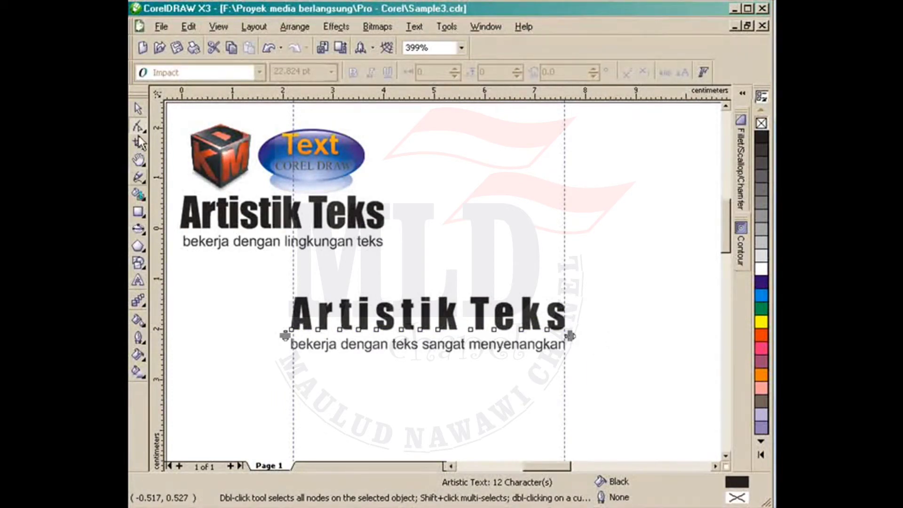
{"action": "left_click", "coordinate": [137, 108]}
{"action": "left_click", "coordinate": [246, 376]}
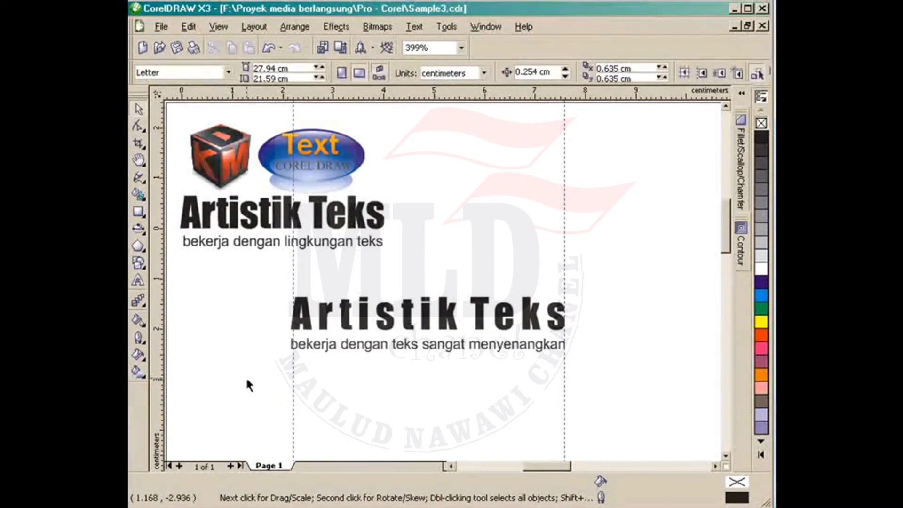
{"action": "left_click", "coordinate": [360, 345]}
Step: Select the lower title and open Character Formatting from the Text menu
{"action": "left_click", "coordinate": [345, 383]}
{"action": "left_click_drag", "start_coordinate": [604, 273], "coordinate": [252, 334]}
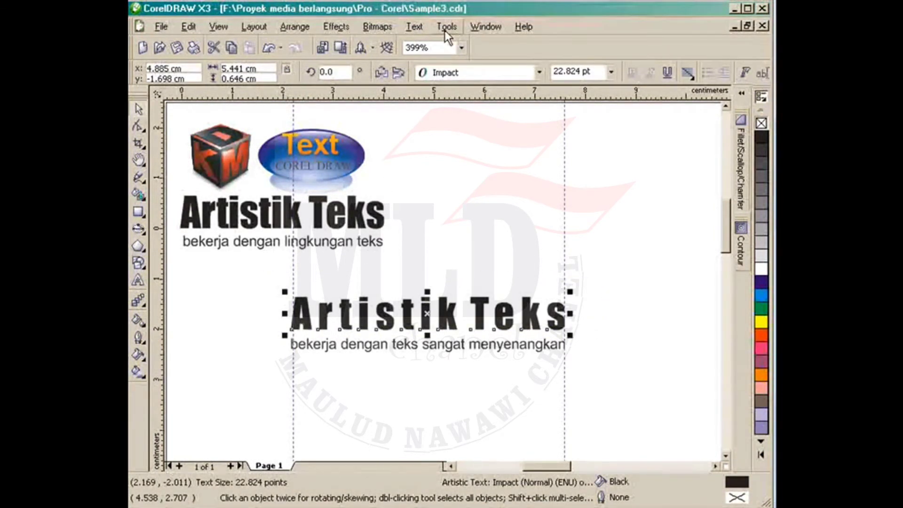
{"action": "left_click", "coordinate": [415, 29]}
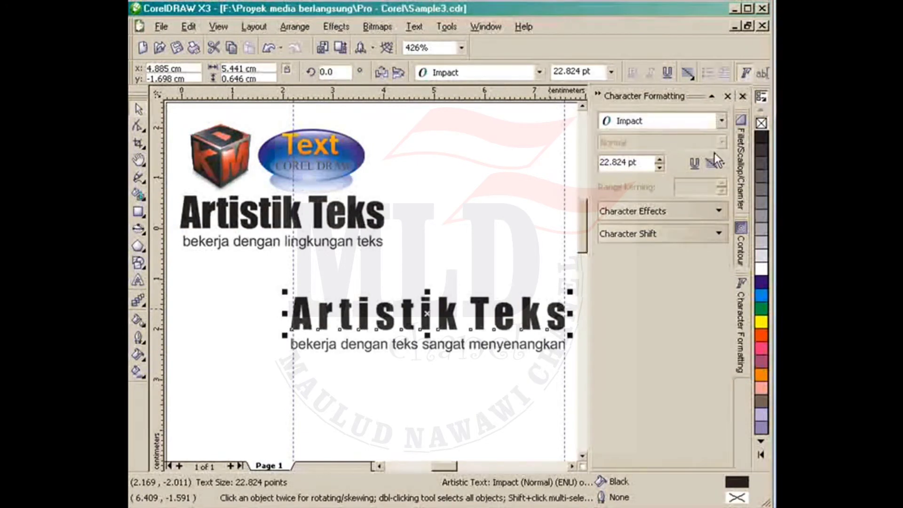
Step: Browse the font and underline lists, keeping Impact and no underline
{"action": "left_click", "coordinate": [721, 121]}
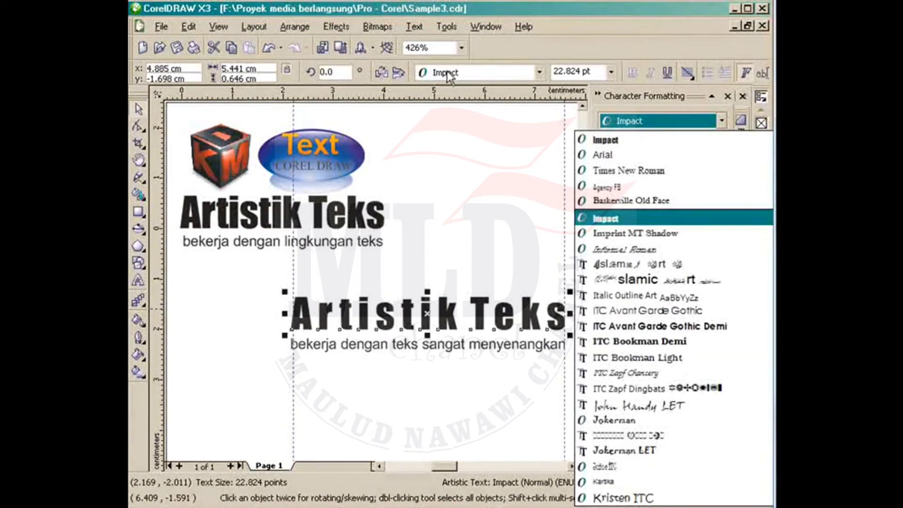
{"action": "left_click", "coordinate": [685, 118]}
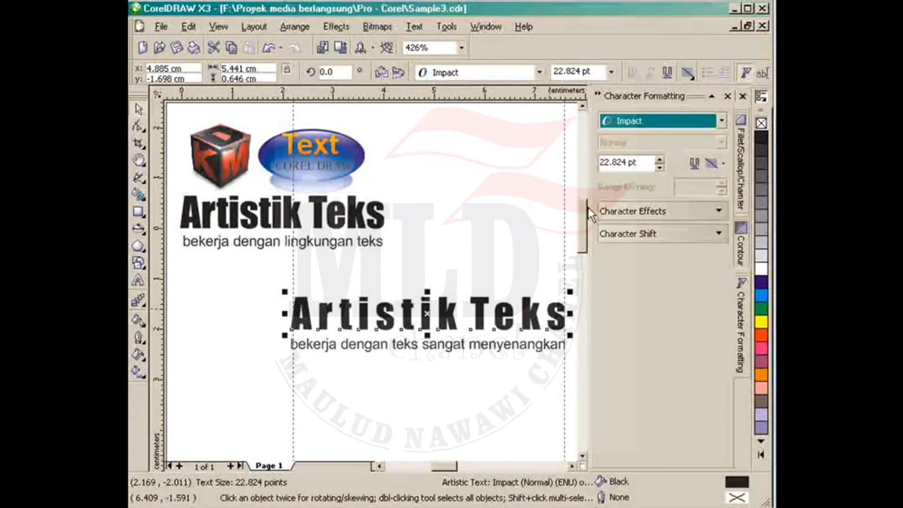
{"action": "left_click", "coordinate": [649, 211]}
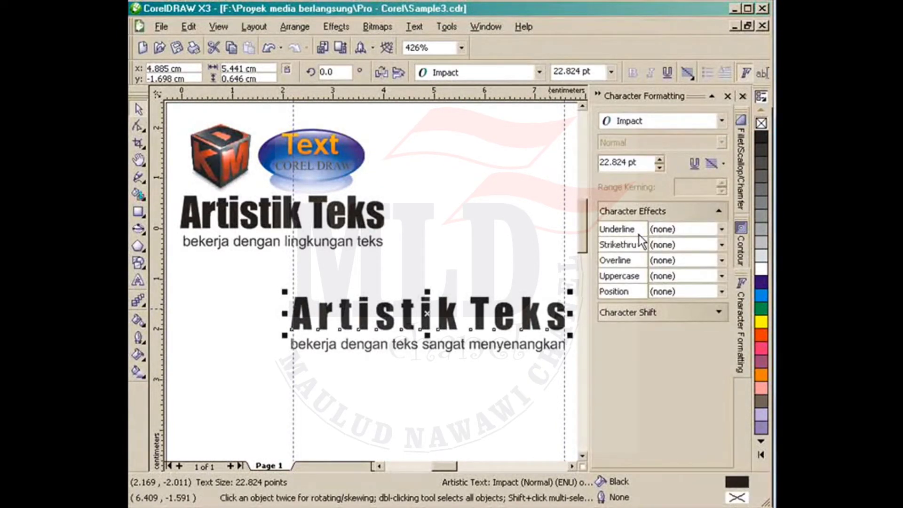
{"action": "left_click", "coordinate": [720, 229]}
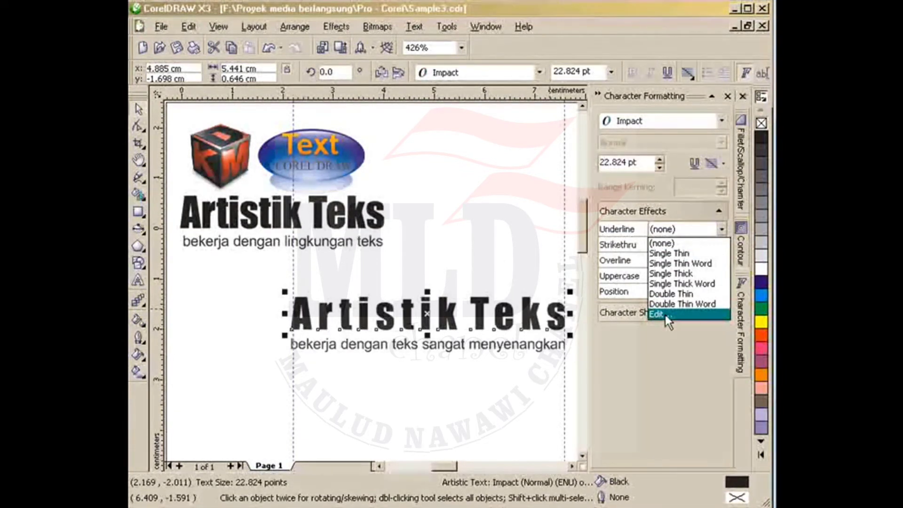
{"action": "left_click", "coordinate": [662, 243]}
{"action": "left_click", "coordinate": [679, 207]}
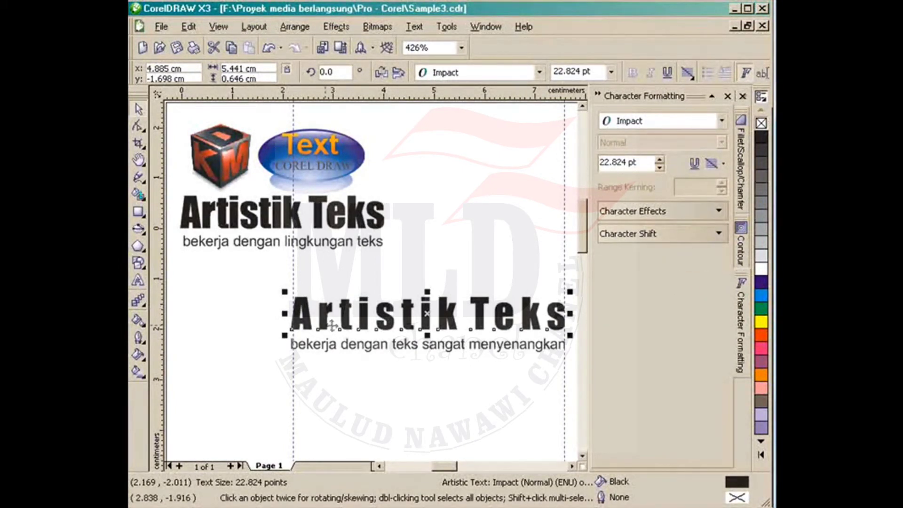
{"action": "double_click", "coordinate": [310, 329]}
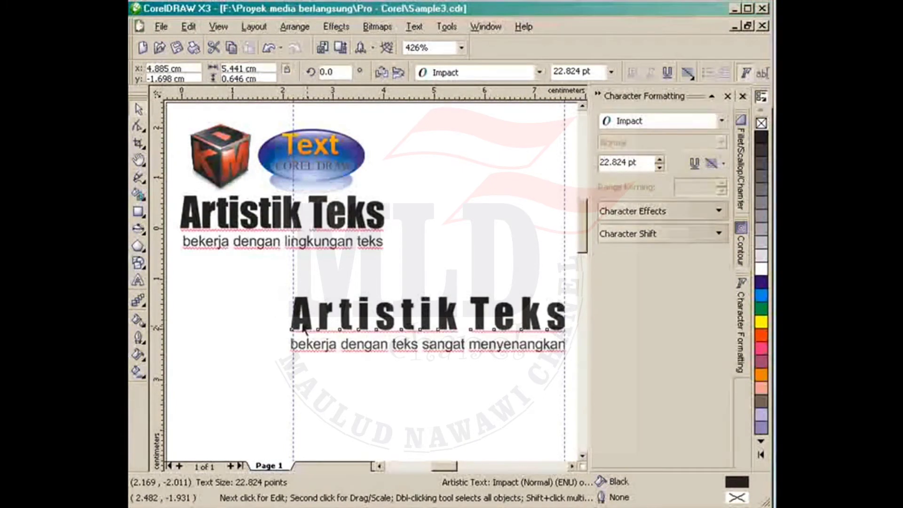
Step: Set the Character Shift angle of all title characters to -20°
{"action": "key", "text": "ctrl+a"}
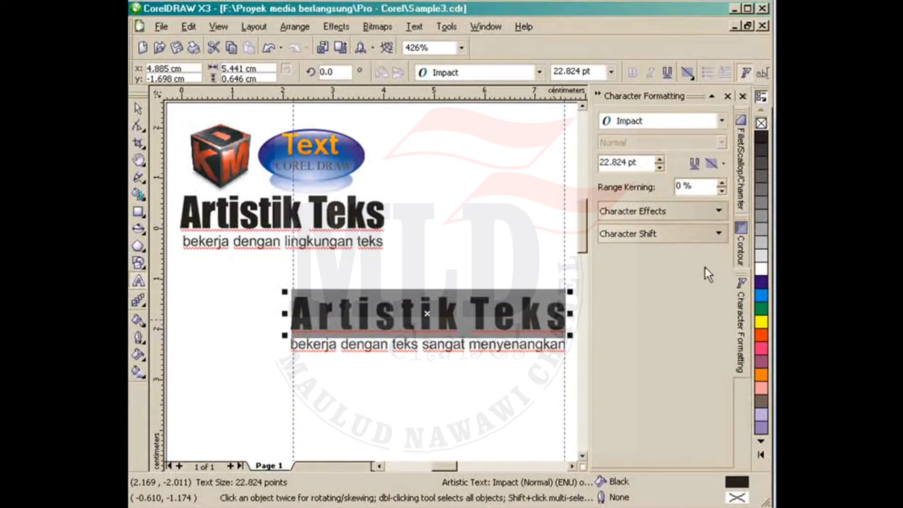
{"action": "left_click", "coordinate": [719, 234]}
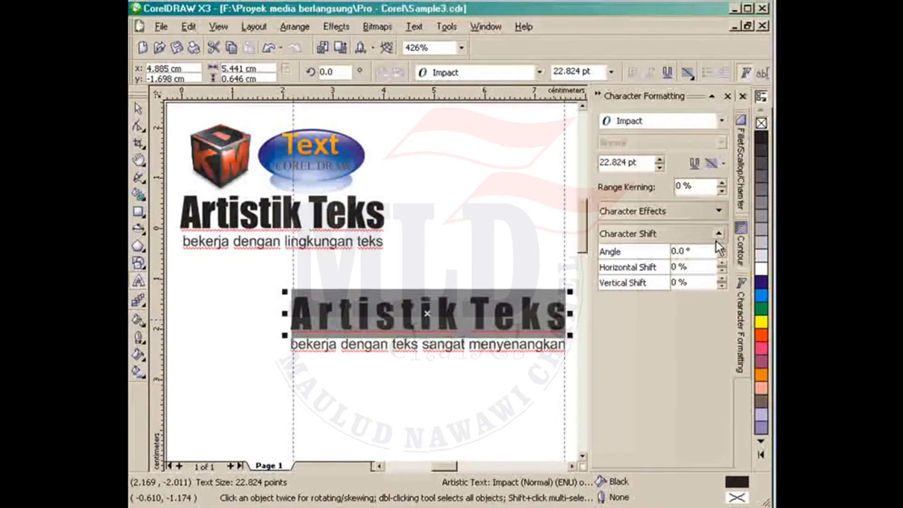
{"action": "left_click", "coordinate": [722, 249]}
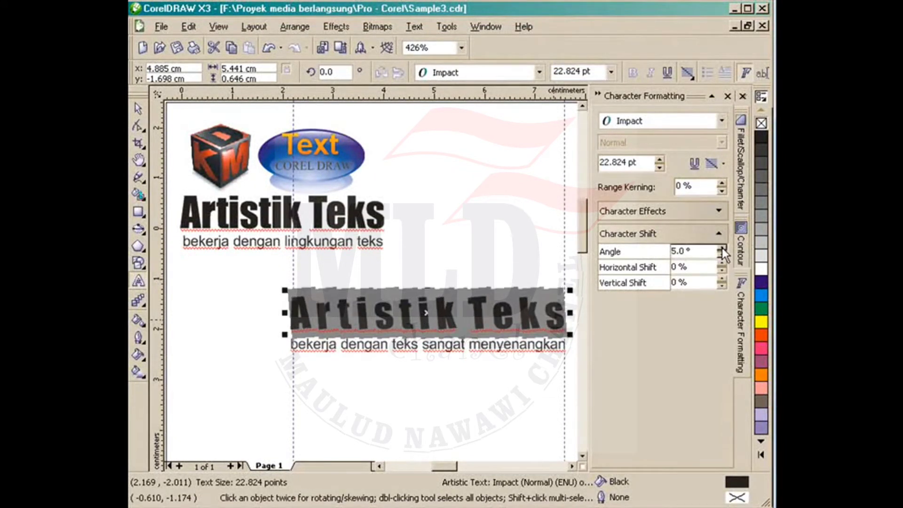
{"action": "left_click", "coordinate": [721, 248]}
{"action": "left_click", "coordinate": [722, 248]}
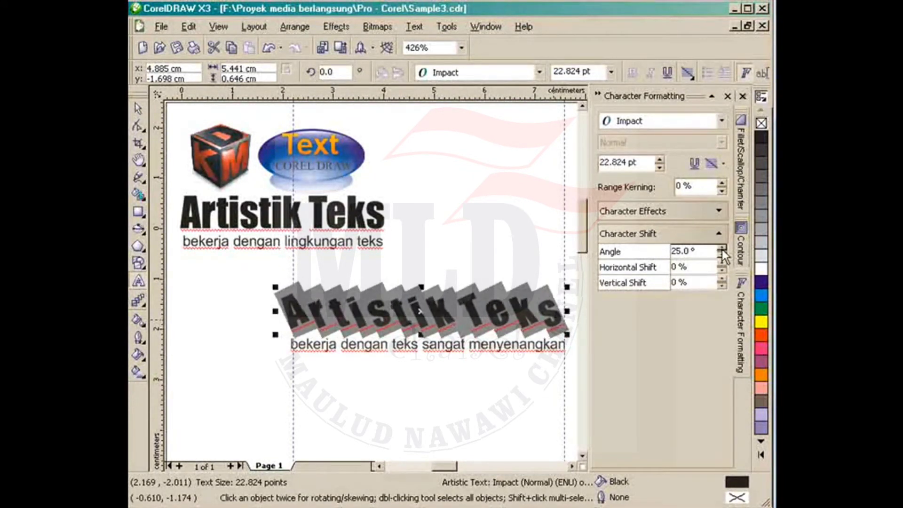
{"action": "left_click", "coordinate": [724, 258]}
{"action": "left_click", "coordinate": [724, 258]}
{"action": "left_click", "coordinate": [723, 258]}
{"action": "left_click", "coordinate": [723, 258]}
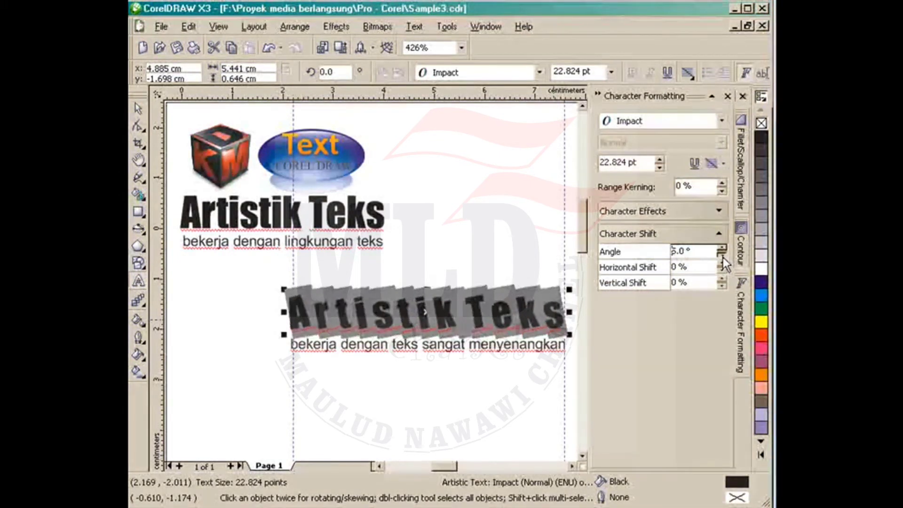
{"action": "left_click", "coordinate": [723, 258]}
{"action": "left_click", "coordinate": [724, 258]}
{"action": "left_click", "coordinate": [723, 257]}
{"action": "left_click", "coordinate": [723, 258]}
{"action": "left_click", "coordinate": [724, 258]}
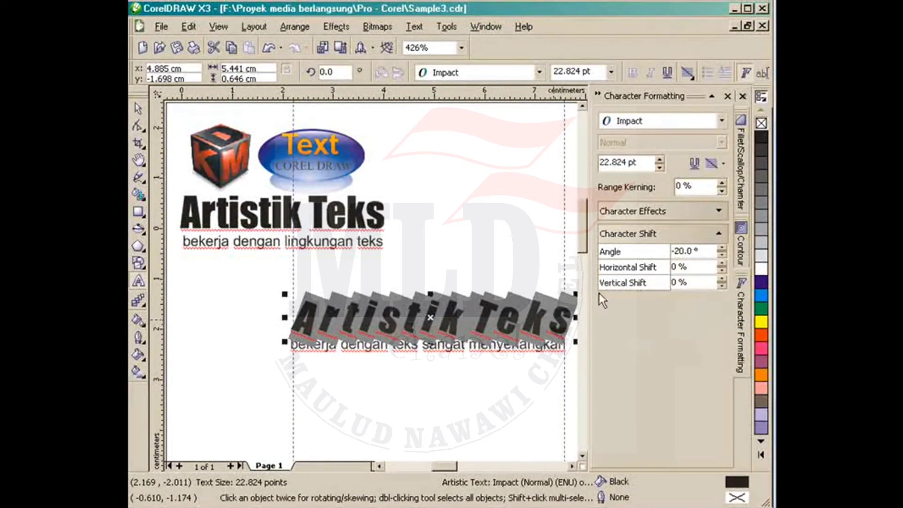
Step: Close the Character Formatting docker, leave text editing and deselect the title
{"action": "left_click", "coordinate": [599, 93]}
{"action": "left_click", "coordinate": [140, 109]}
{"action": "left_click", "coordinate": [617, 348]}
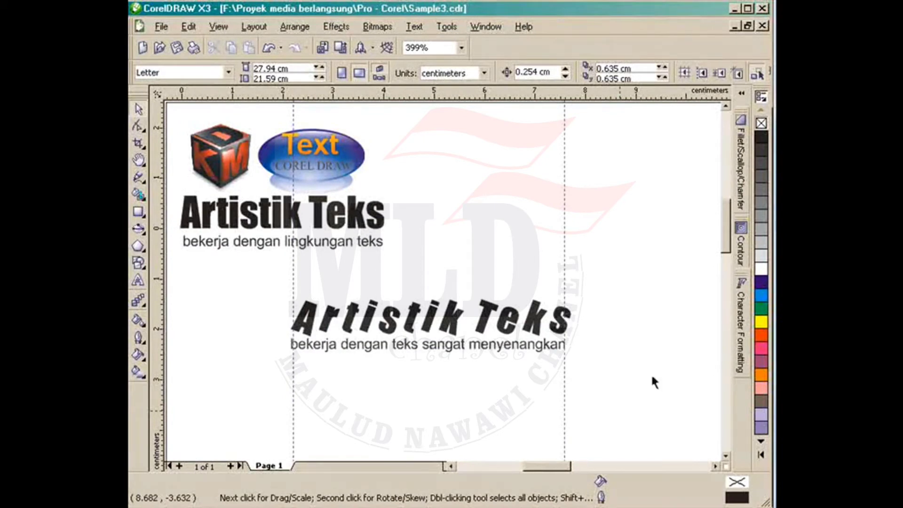
{"action": "left_click", "coordinate": [745, 338]}
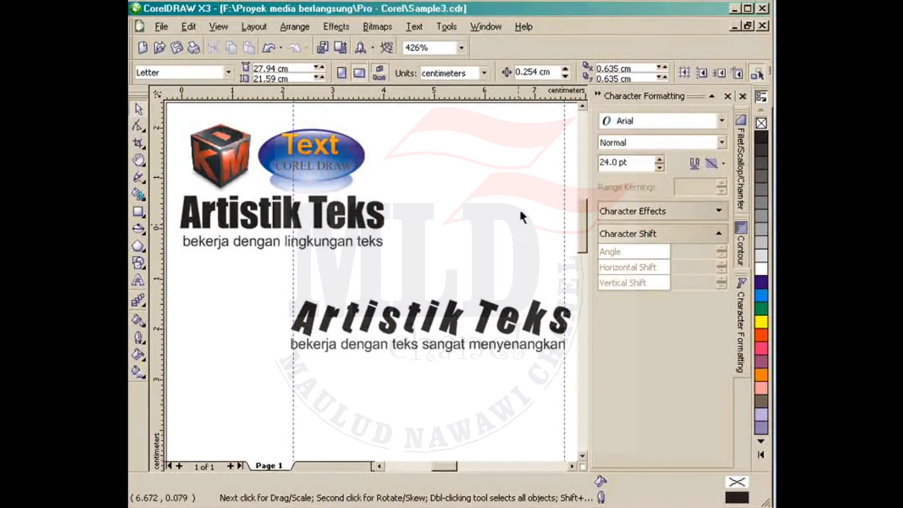
{"action": "left_click", "coordinate": [598, 96]}
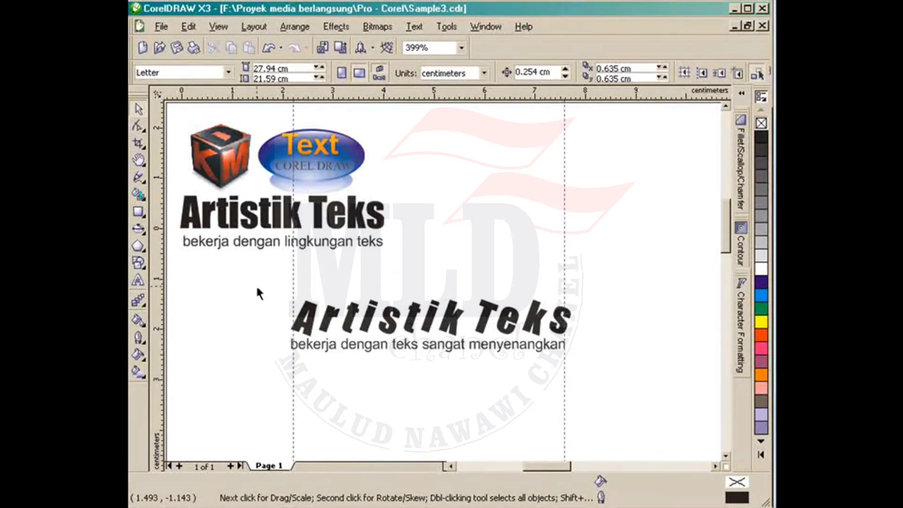
{"action": "left_click_drag", "start_coordinate": [257, 287], "coordinate": [632, 416]}
{"action": "left_click", "coordinate": [224, 287]}
{"action": "left_click", "coordinate": [633, 416]}
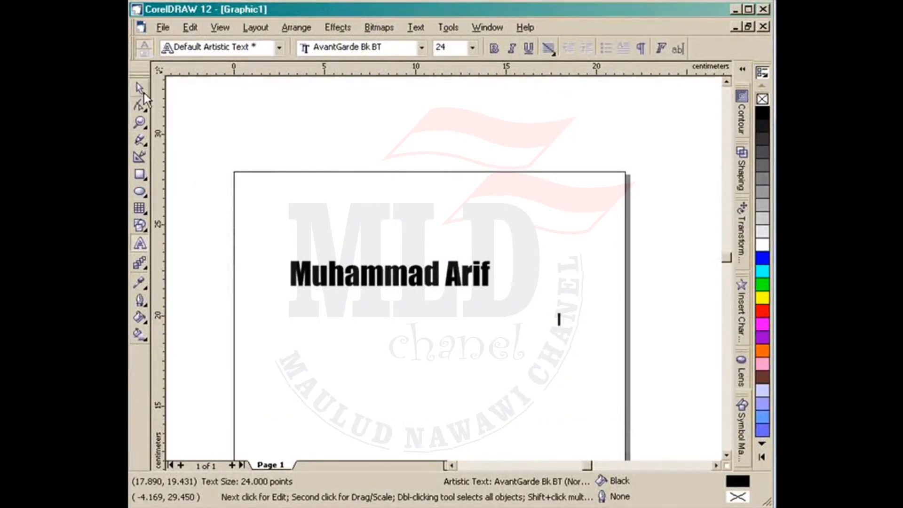
Step: Move the Impact name heading slightly to the right
{"action": "key", "text": "space"}
{"action": "left_click", "coordinate": [410, 284]}
{"action": "left_click_drag", "start_coordinate": [389, 273], "coordinate": [422, 275]}
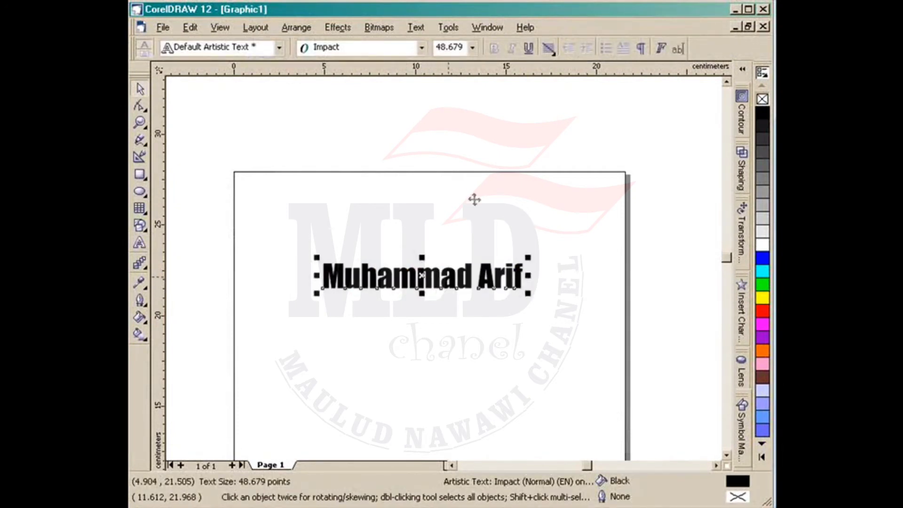
Step: Open Format Text and position its window so the heading stays visible
{"action": "left_click", "coordinate": [426, 27]}
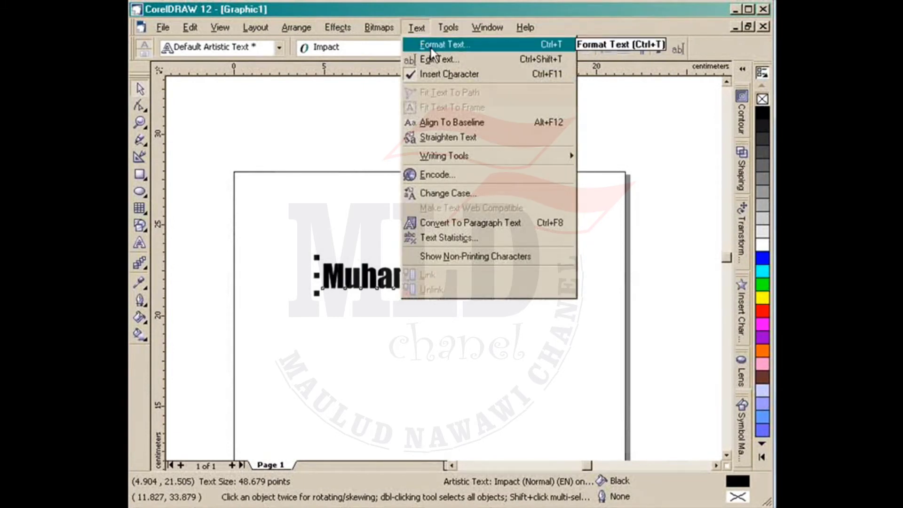
{"action": "left_click", "coordinate": [430, 47]}
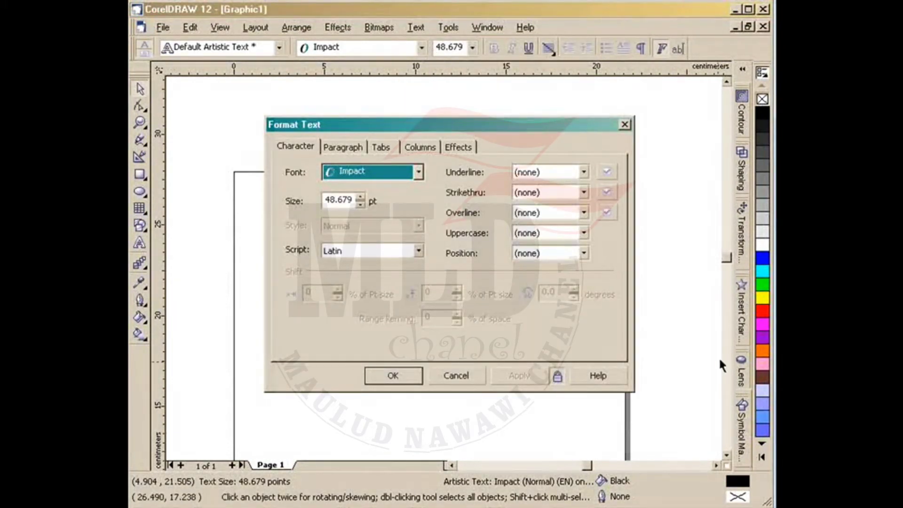
{"action": "left_click_drag", "start_coordinate": [501, 122], "coordinate": [458, 171]}
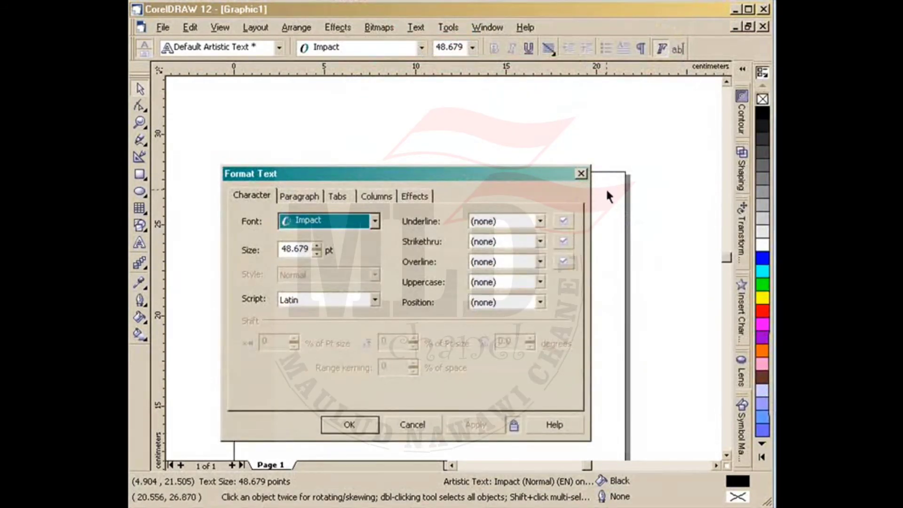
{"action": "left_click_drag", "start_coordinate": [553, 174], "coordinate": [683, 175]}
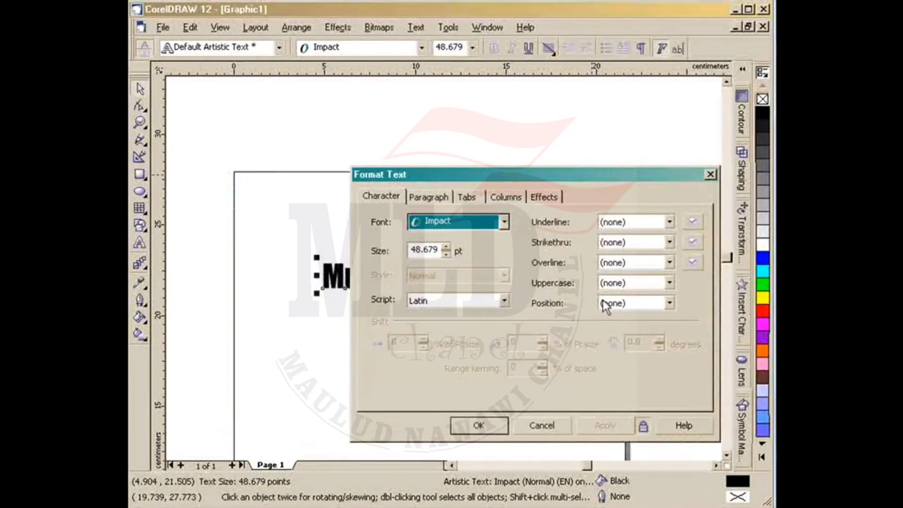
{"action": "left_click", "coordinate": [452, 466]}
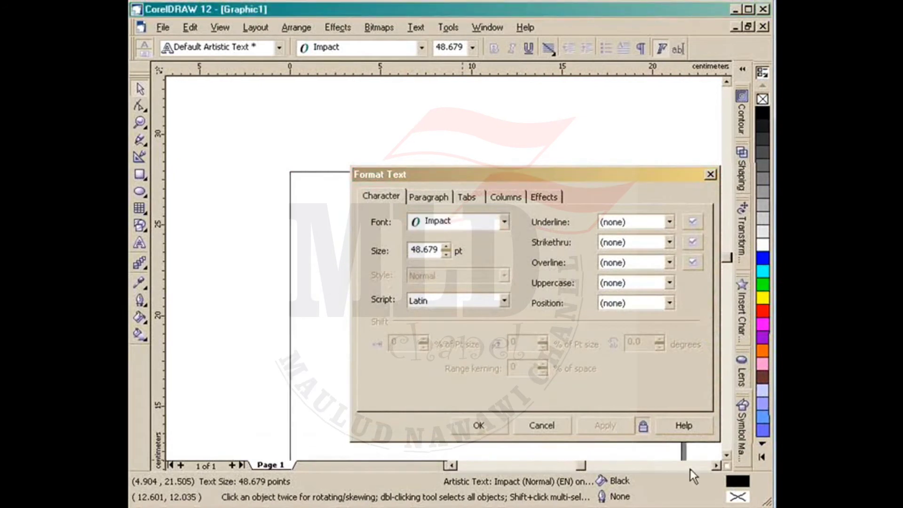
{"action": "left_click", "coordinate": [728, 456]}
{"action": "left_click", "coordinate": [728, 455]}
{"action": "left_click", "coordinate": [728, 455]}
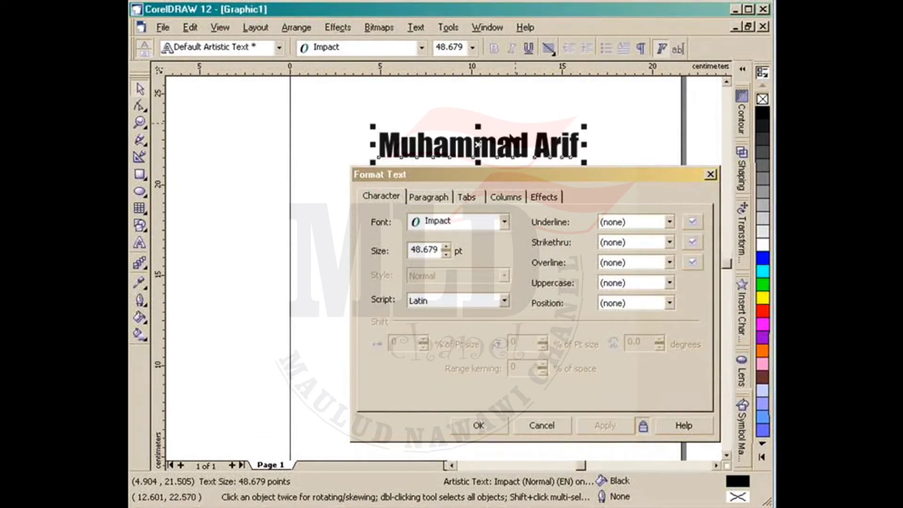
{"action": "left_click_drag", "start_coordinate": [518, 177], "coordinate": [479, 186]}
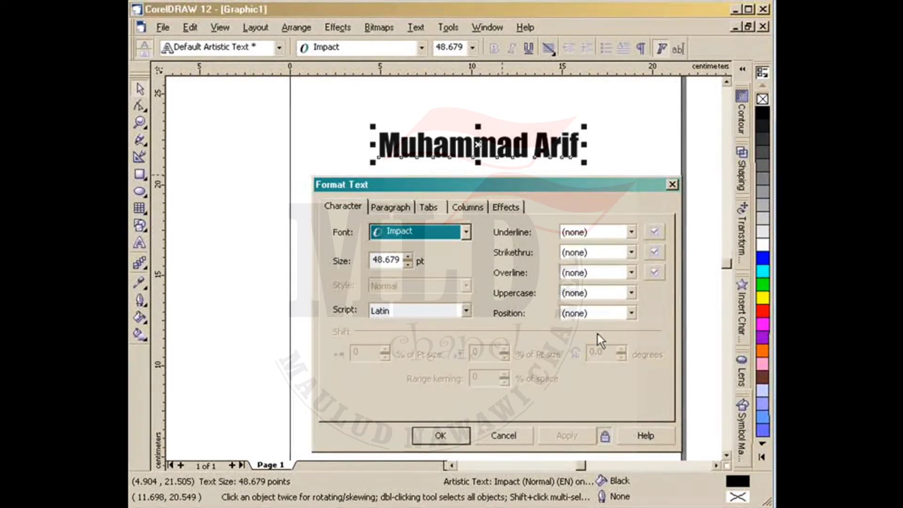
Step: Shift every heading character by -25 degrees, then close the Graphic1 document
{"action": "double_click", "coordinate": [392, 145]}
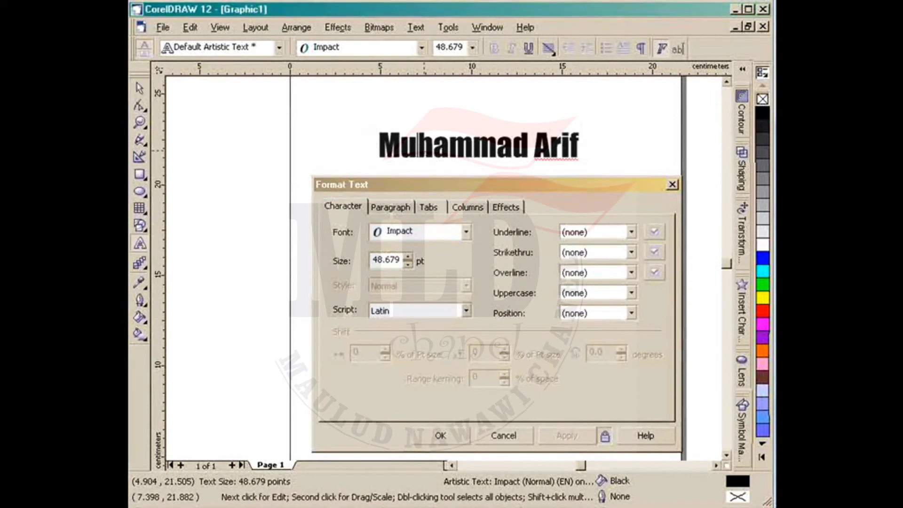
{"action": "left_click_drag", "start_coordinate": [379, 145], "coordinate": [581, 145]}
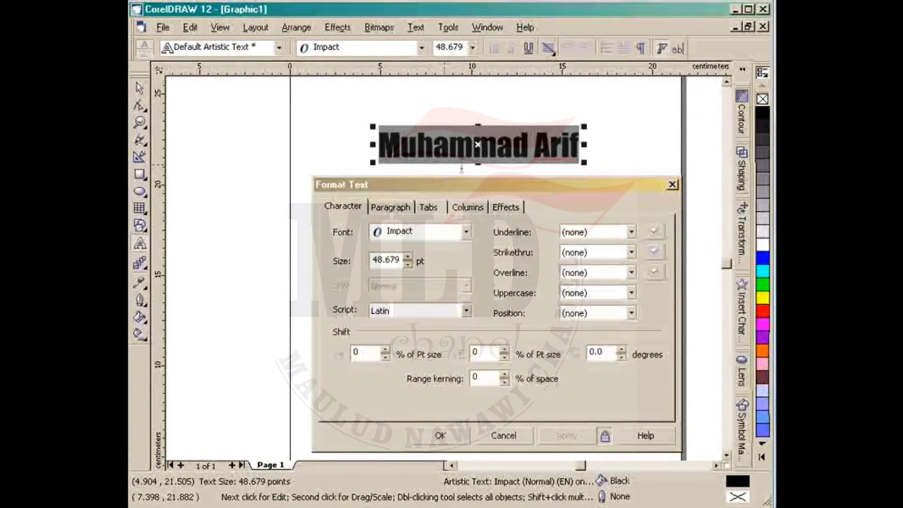
{"action": "left_click", "coordinate": [623, 350]}
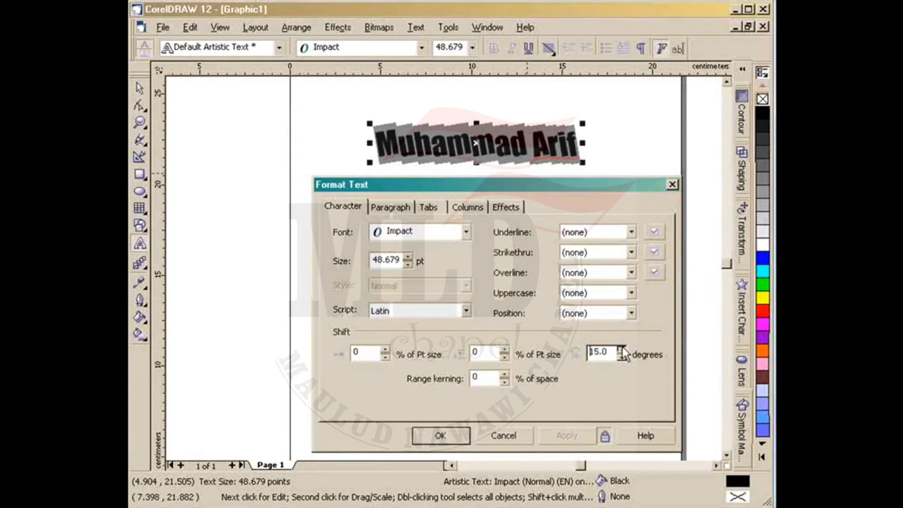
{"action": "left_click_drag", "start_coordinate": [619, 357], "coordinate": [620, 357]}
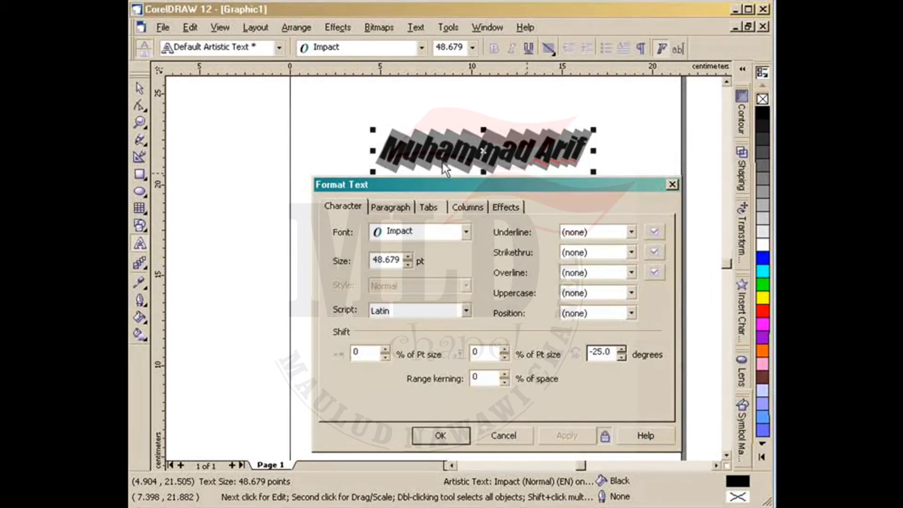
{"action": "left_click", "coordinate": [441, 433]}
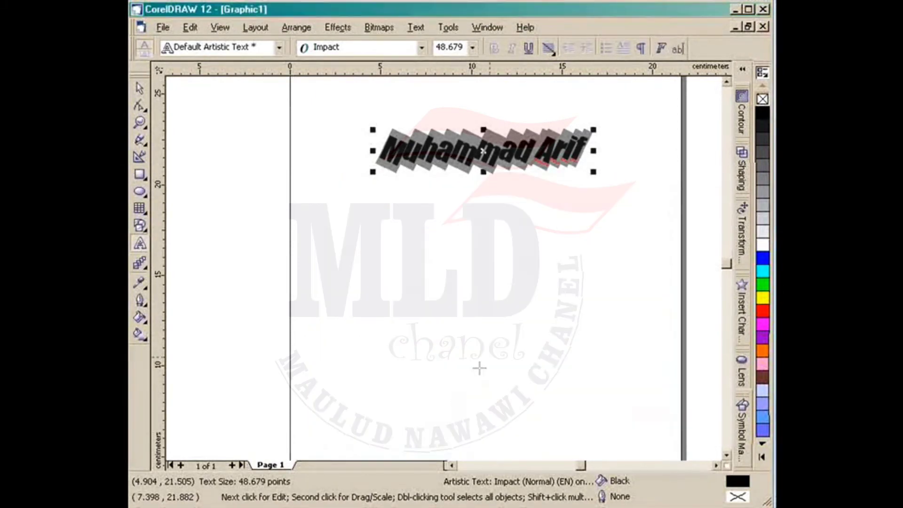
{"action": "left_click", "coordinate": [500, 323]}
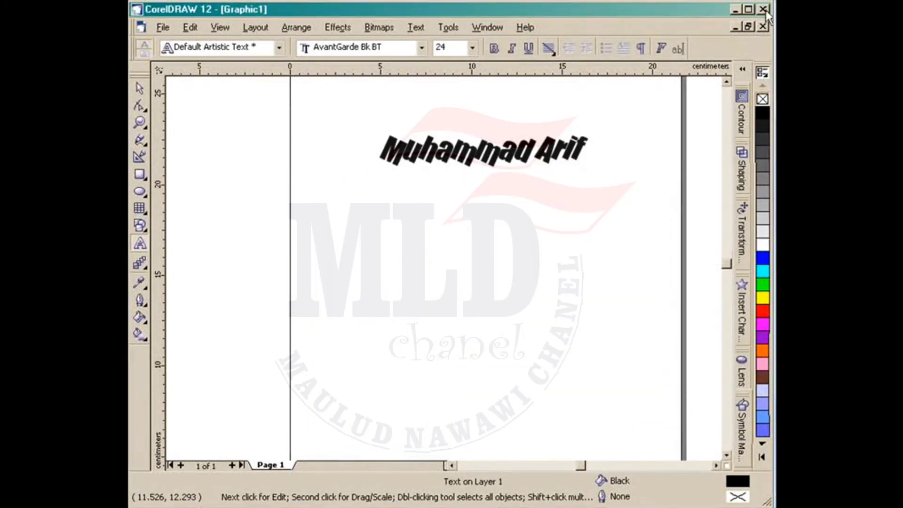
{"action": "left_click", "coordinate": [764, 9]}
Step: Close Graphic1 without saving, then delete the slanted Artistik Teks title in Sample3.cdr
{"action": "left_click", "coordinate": [449, 281]}
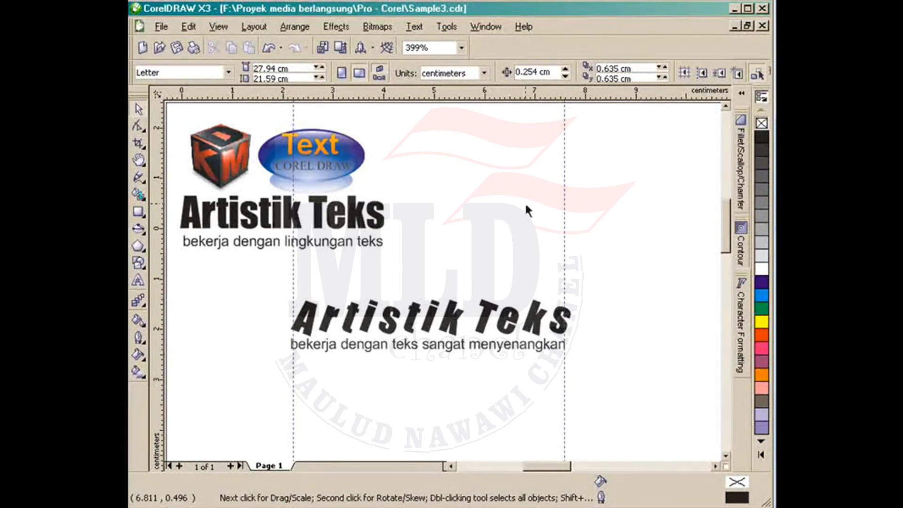
{"action": "left_click", "coordinate": [258, 334]}
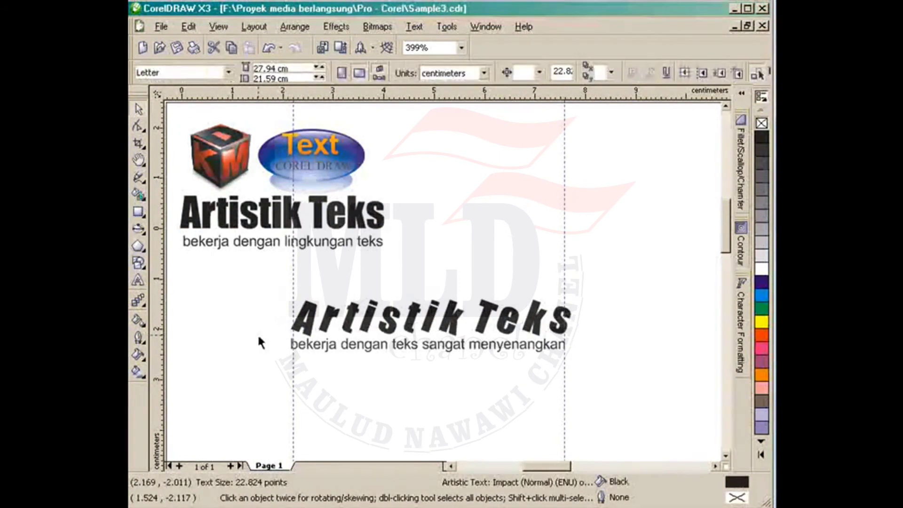
{"action": "left_click", "coordinate": [258, 334]}
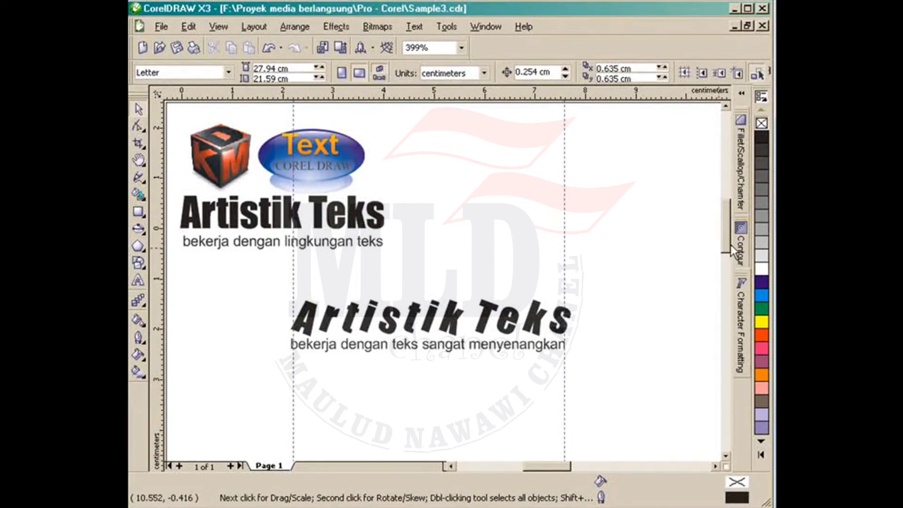
{"action": "left_click", "coordinate": [331, 324]}
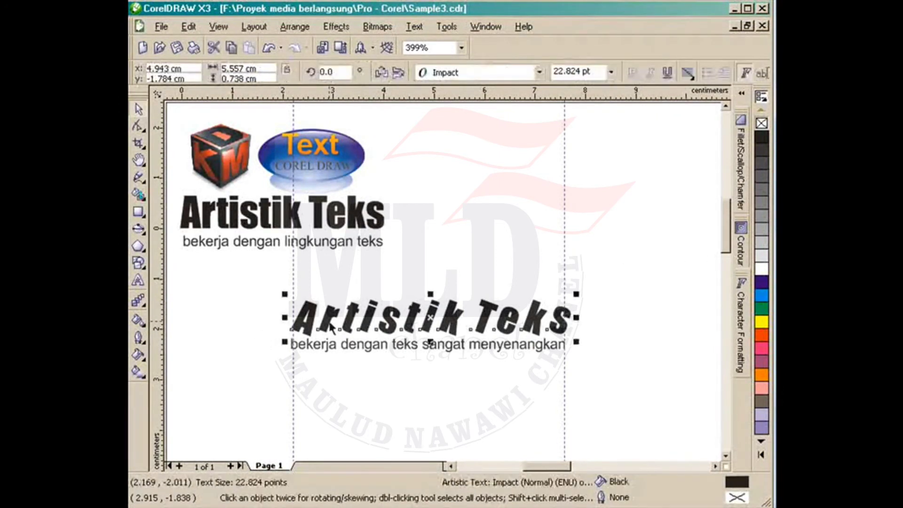
{"action": "key", "text": "Delete"}
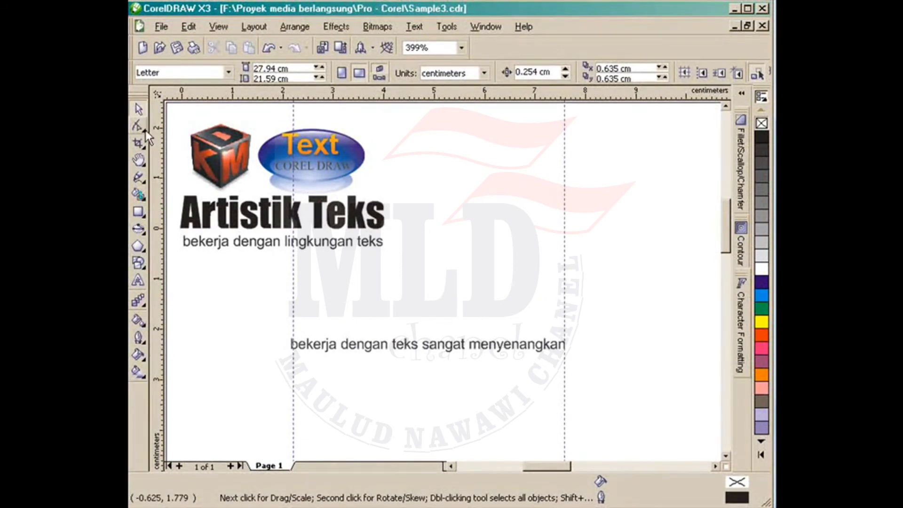
Step: Draw a wavy five-node Bezier curve across the page below the subtitle
{"action": "left_click", "coordinate": [139, 179]}
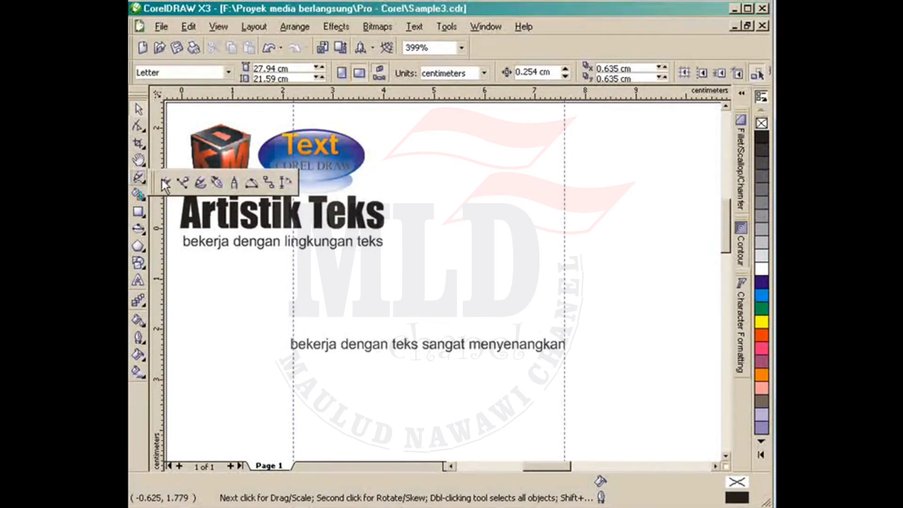
{"action": "left_click", "coordinate": [186, 185]}
{"action": "left_click", "coordinate": [258, 412]}
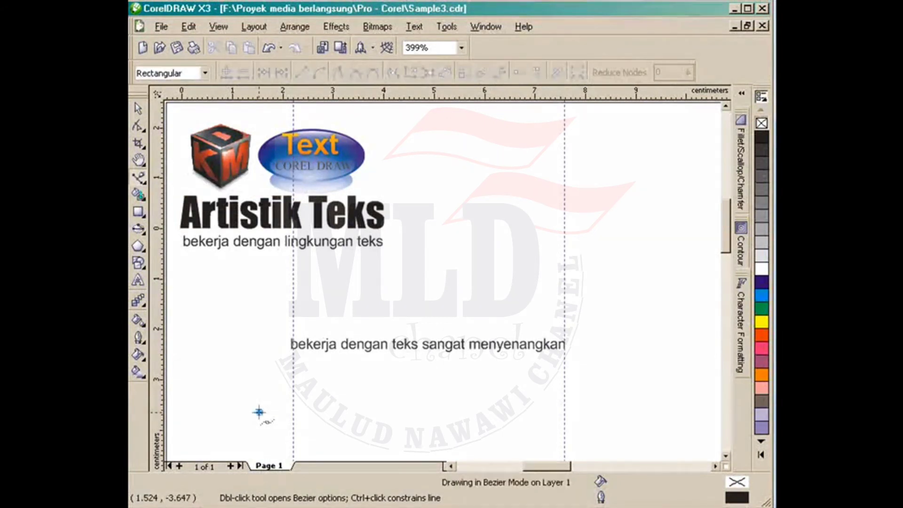
{"action": "left_click_drag", "start_coordinate": [328, 389], "coordinate": [350, 400]}
{"action": "left_click_drag", "start_coordinate": [400, 440], "coordinate": [417, 448]}
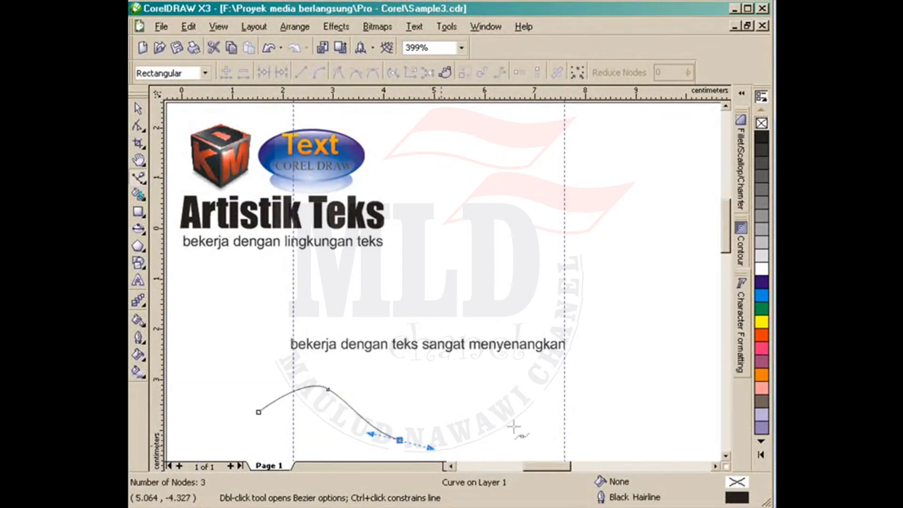
{"action": "left_click_drag", "start_coordinate": [580, 406], "coordinate": [616, 389]}
{"action": "left_click_drag", "start_coordinate": [664, 417], "coordinate": [667, 434]}
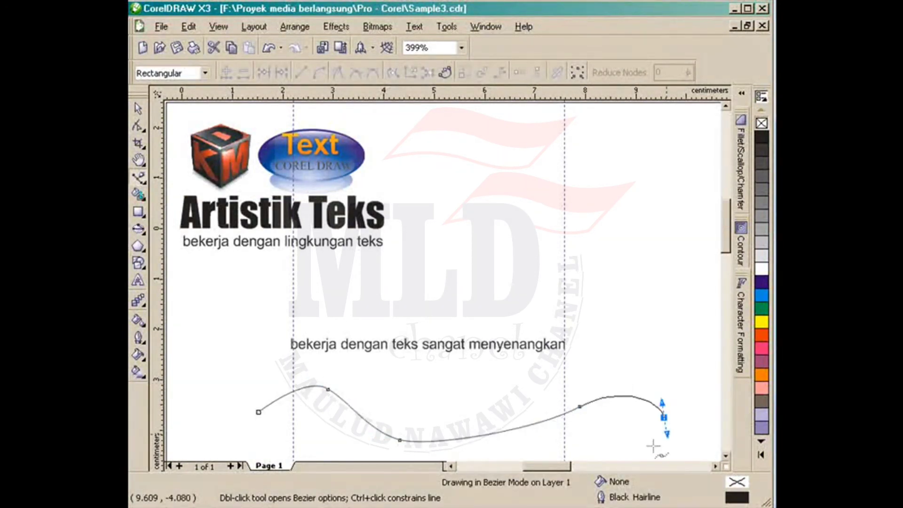
Step: Draw an empty rectangle in the page's upper right, then select the subtitle line
{"action": "left_click", "coordinate": [138, 108]}
{"action": "left_click", "coordinate": [137, 212]}
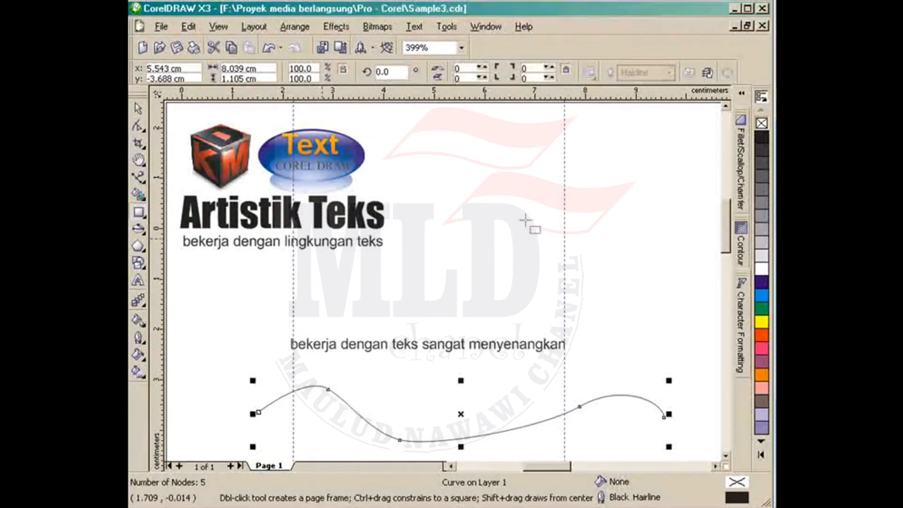
{"action": "mouse_move", "coordinate": [461, 150]}
{"action": "left_mouse_down"}
{"action": "mouse_move", "coordinate": [459, 161]}
{"action": "mouse_move", "coordinate": [679, 282]}
{"action": "left_mouse_up"}
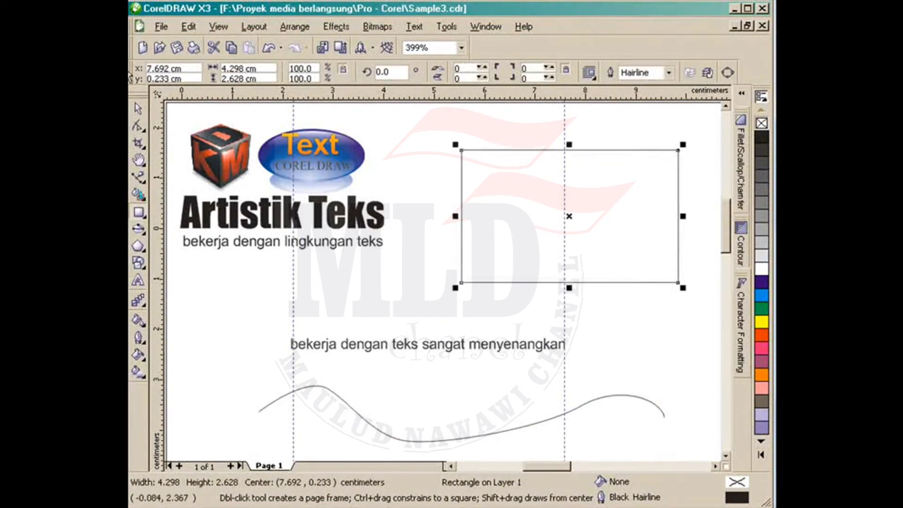
{"action": "left_click", "coordinate": [138, 109]}
{"action": "left_click", "coordinate": [346, 354]}
{"action": "left_click", "coordinate": [346, 348]}
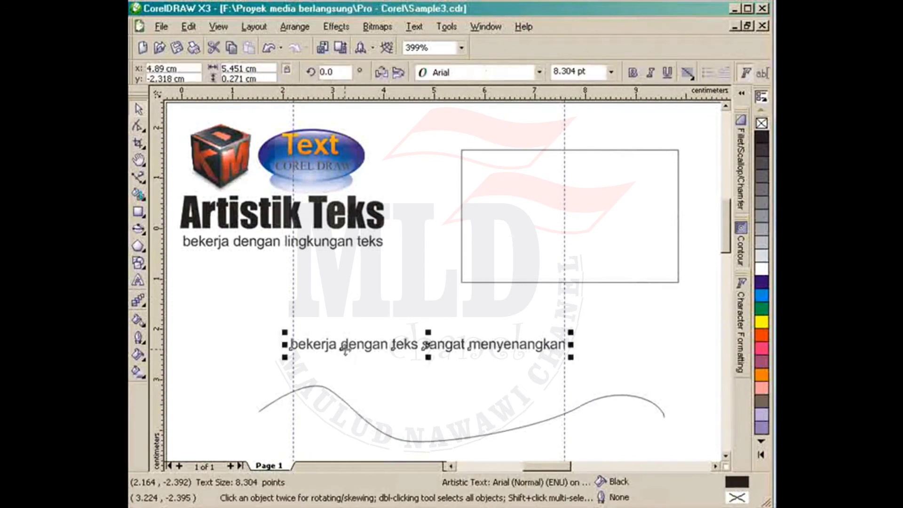
Step: Fit 'bekerja dengan teks sangat menyenangkan' onto the wavy curve with Text > Fit Text To Path
{"action": "left_click", "coordinate": [414, 27]}
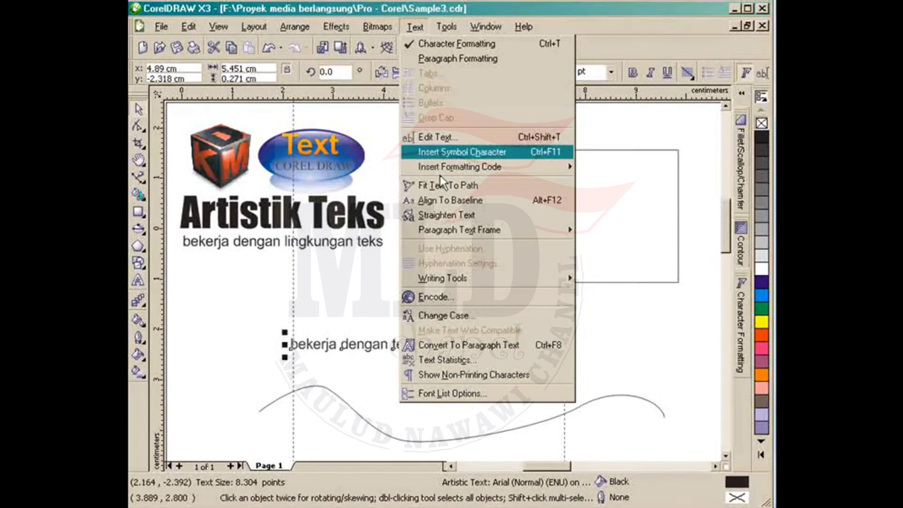
{"action": "left_click", "coordinate": [439, 188]}
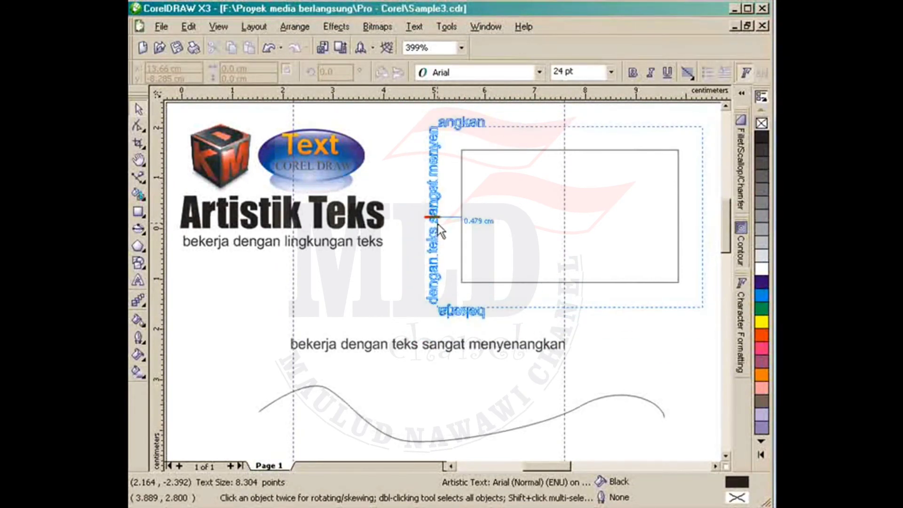
{"action": "mouse_move", "coordinate": [492, 226]}
{"action": "left_mouse_down"}
{"action": "mouse_move", "coordinate": [491, 196]}
{"action": "mouse_move", "coordinate": [470, 156]}
{"action": "mouse_move", "coordinate": [514, 146]}
{"action": "mouse_move", "coordinate": [538, 153]}
{"action": "mouse_move", "coordinate": [615, 148]}
{"action": "mouse_move", "coordinate": [576, 140]}
{"action": "mouse_move", "coordinate": [470, 371]}
{"action": "mouse_move", "coordinate": [475, 330]}
{"action": "mouse_move", "coordinate": [414, 198]}
{"action": "mouse_move", "coordinate": [448, 426]}
{"action": "mouse_move", "coordinate": [414, 415]}
{"action": "mouse_move", "coordinate": [369, 377]}
{"action": "mouse_move", "coordinate": [380, 332]}
{"action": "mouse_move", "coordinate": [374, 356]}
{"action": "mouse_move", "coordinate": [365, 350]}
{"action": "left_mouse_up"}
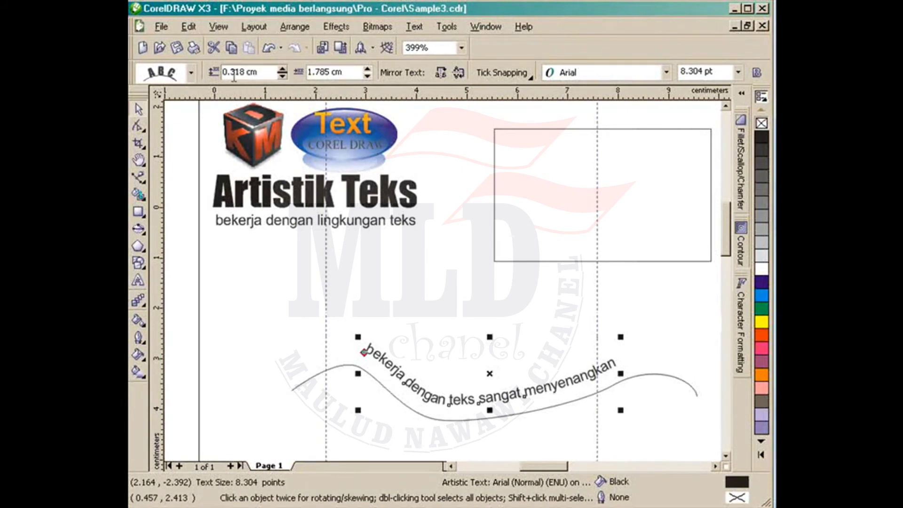
{"action": "left_click", "coordinate": [285, 76]}
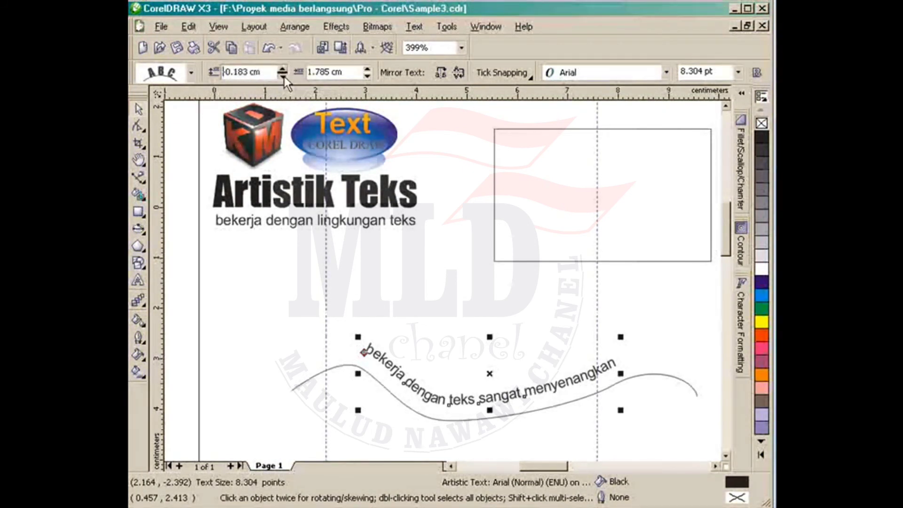
{"action": "left_click", "coordinate": [285, 76]}
{"action": "left_click", "coordinate": [284, 68]}
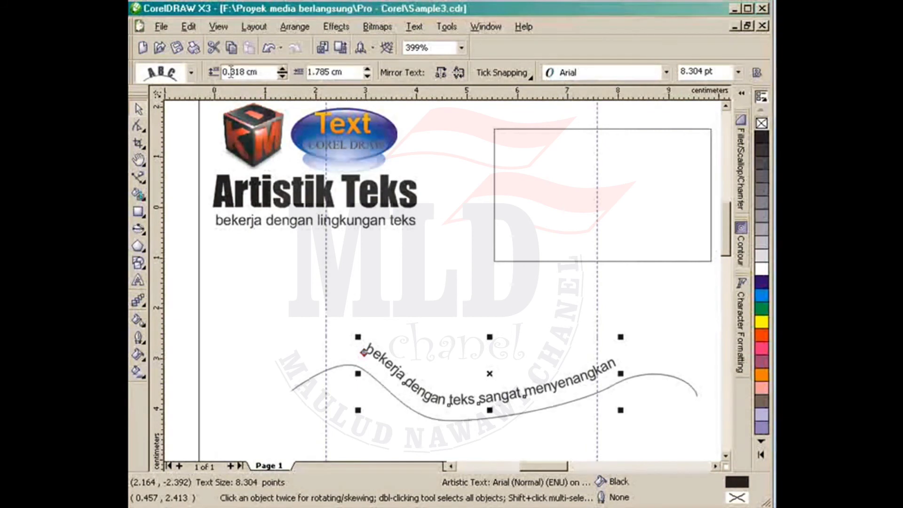
{"action": "left_click", "coordinate": [367, 69]}
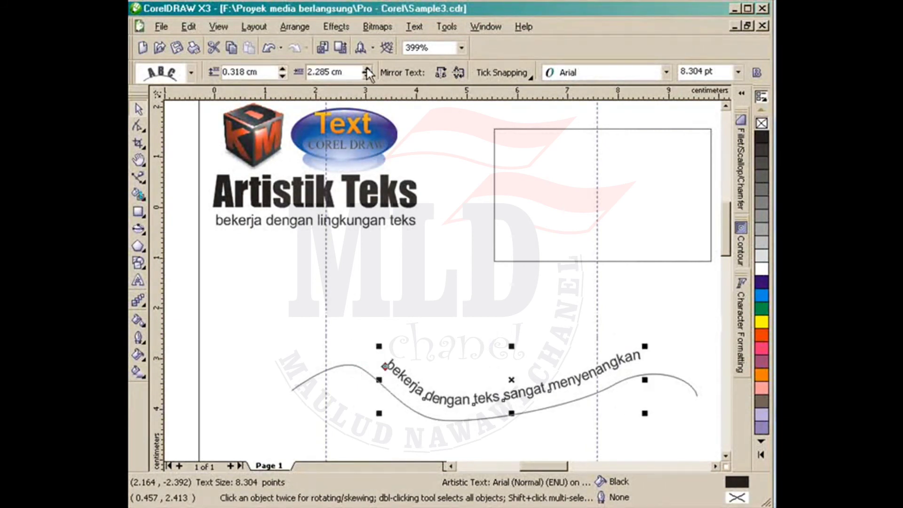
{"action": "left_click", "coordinate": [367, 69]}
{"action": "left_click", "coordinate": [367, 75]}
{"action": "left_click", "coordinate": [367, 75]}
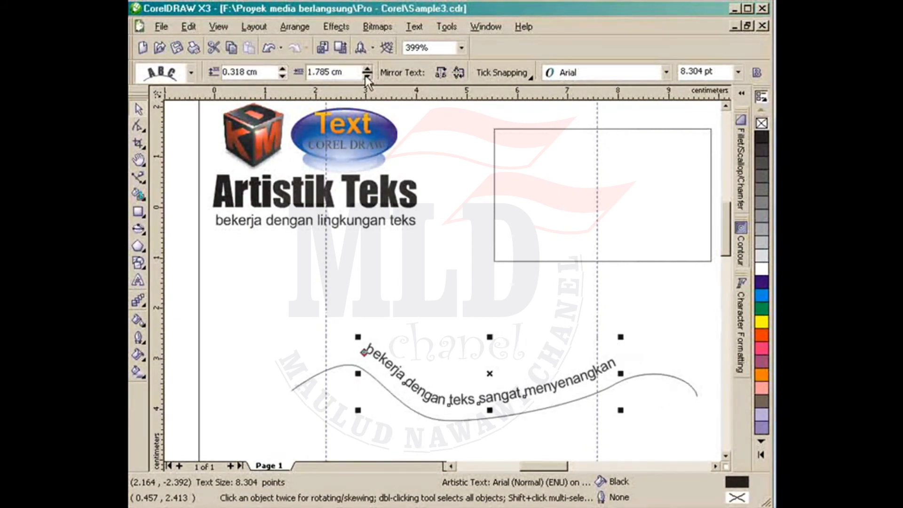
{"action": "left_click", "coordinate": [458, 72]}
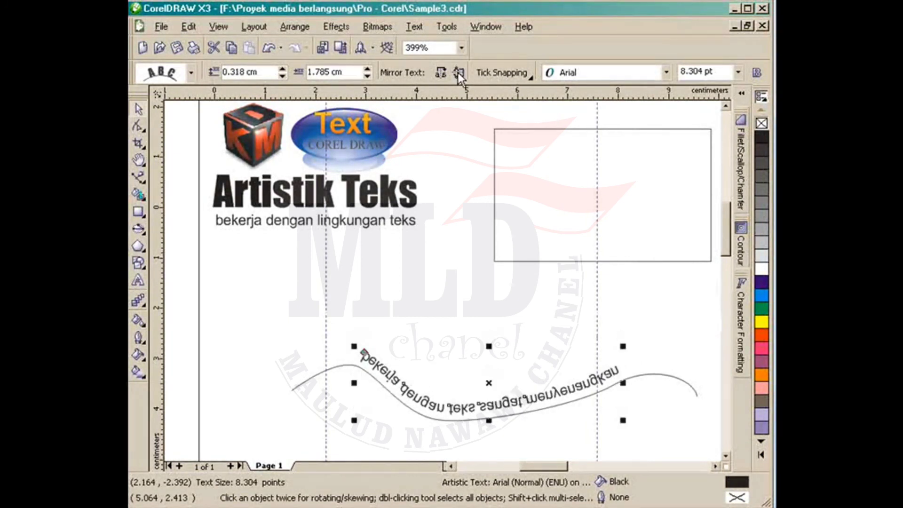
{"action": "left_click", "coordinate": [458, 72]}
{"action": "left_click", "coordinate": [511, 77]}
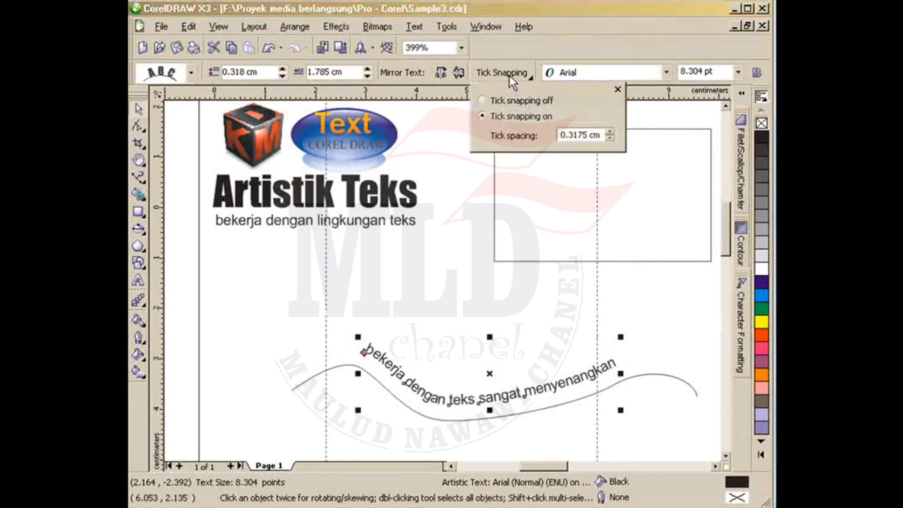
{"action": "left_click", "coordinate": [192, 73]}
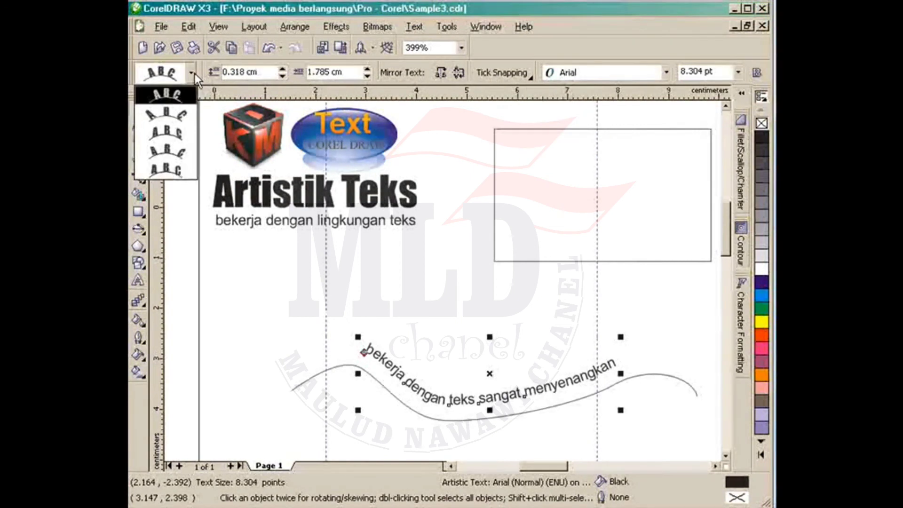
{"action": "left_click", "coordinate": [173, 149]}
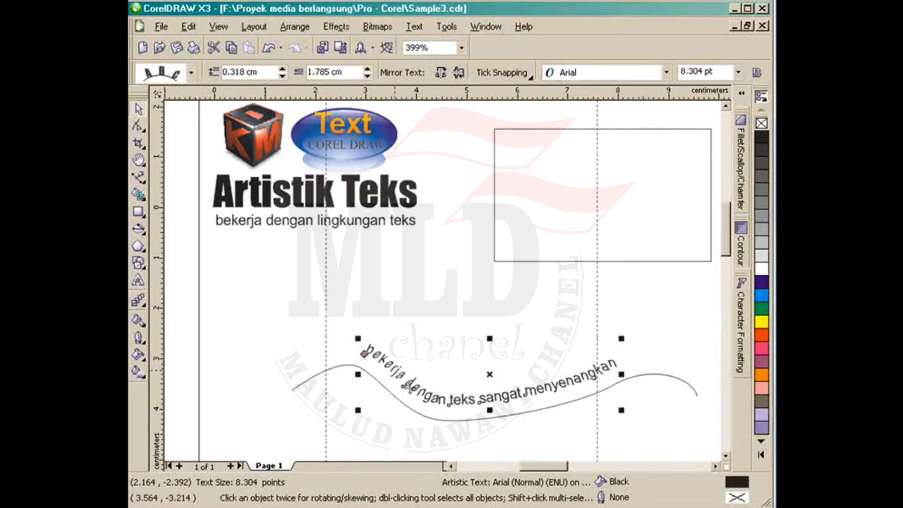
{"action": "left_click", "coordinate": [178, 72]}
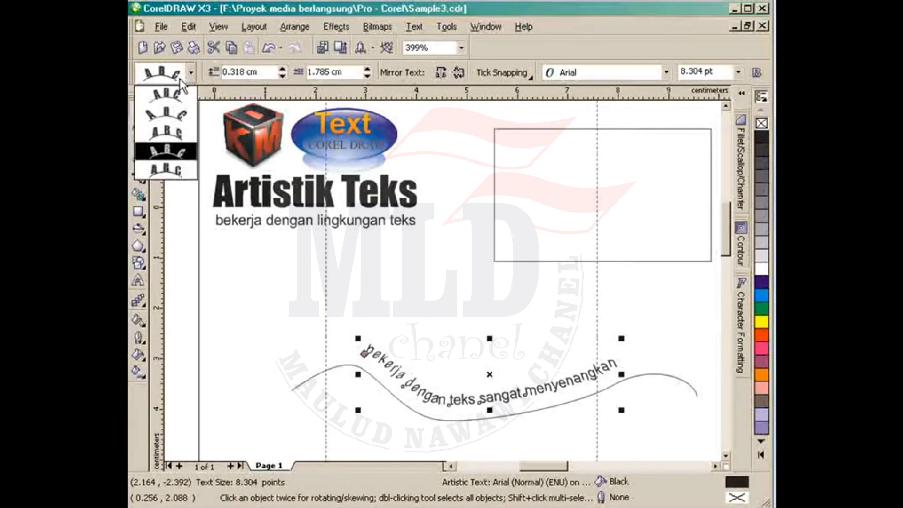
{"action": "left_click", "coordinate": [173, 97]}
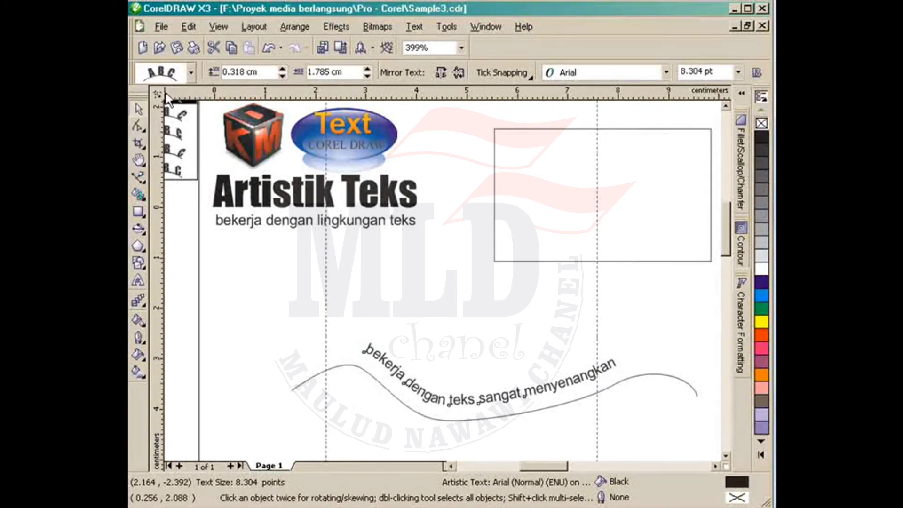
{"action": "left_click", "coordinate": [193, 81]}
{"action": "left_click", "coordinate": [194, 80]}
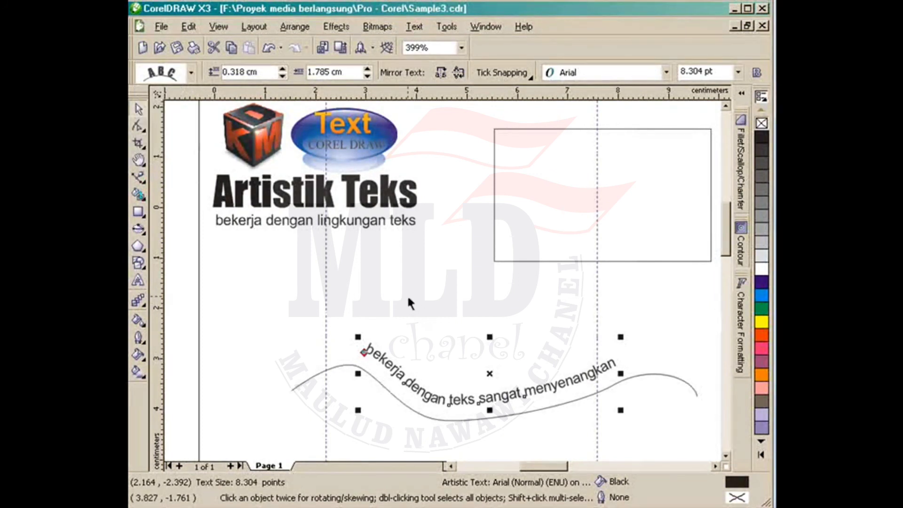
{"action": "left_click", "coordinate": [336, 372]}
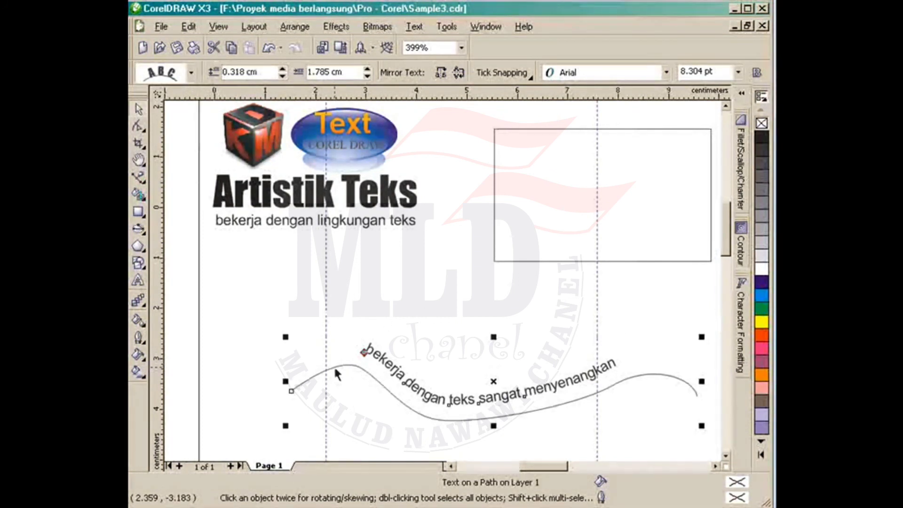
Step: Slide the curved subtitle rightward along the wavy path
{"action": "left_click", "coordinate": [335, 370]}
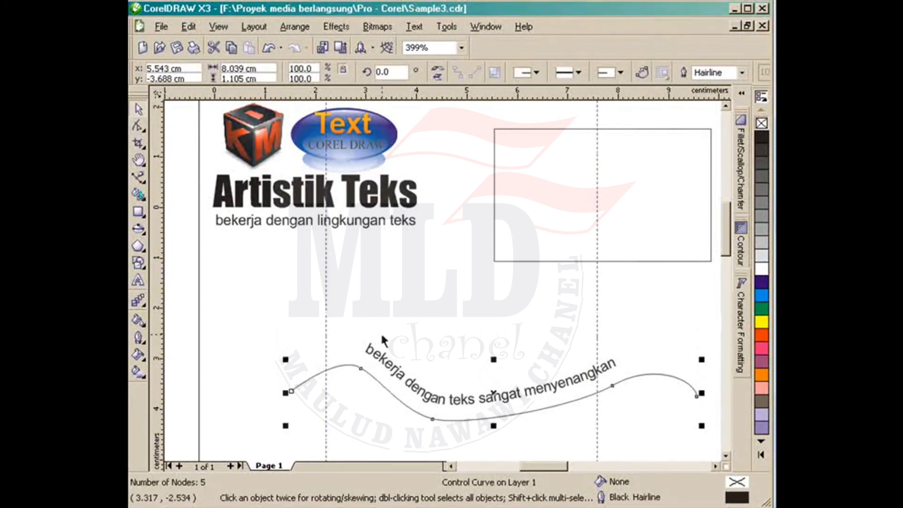
{"action": "left_click", "coordinate": [366, 309]}
{"action": "left_click", "coordinate": [364, 351]}
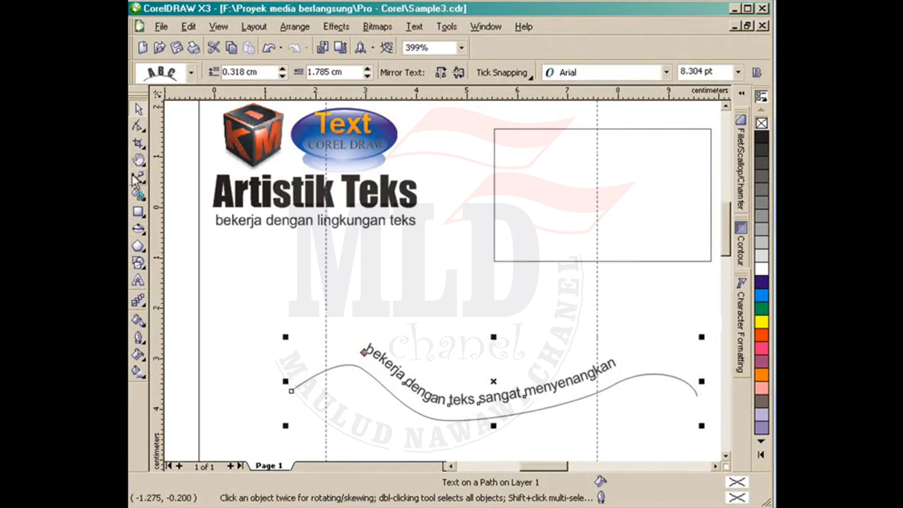
{"action": "left_click_drag", "start_coordinate": [364, 352], "coordinate": [387, 360]}
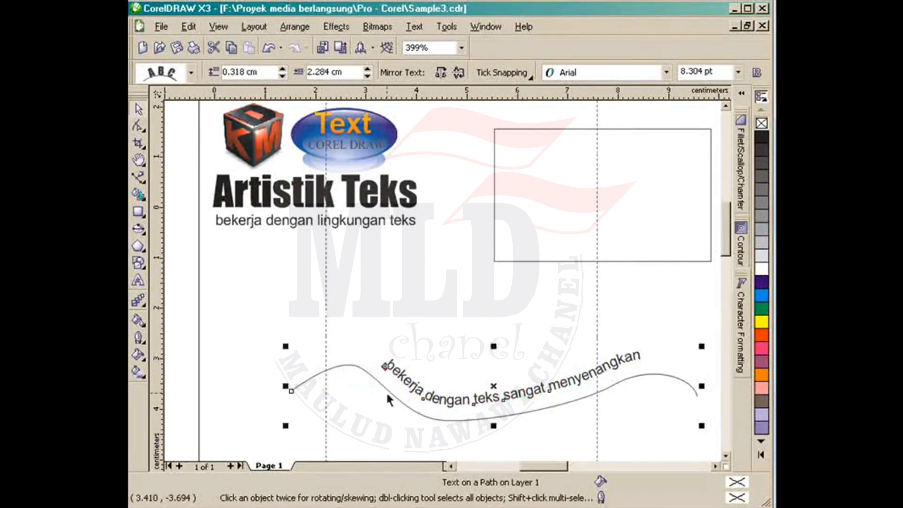
Step: Delete the wavy curve, move the subtitle up-left, and place an Artistik Teks copy lower down
{"action": "left_click", "coordinate": [394, 399]}
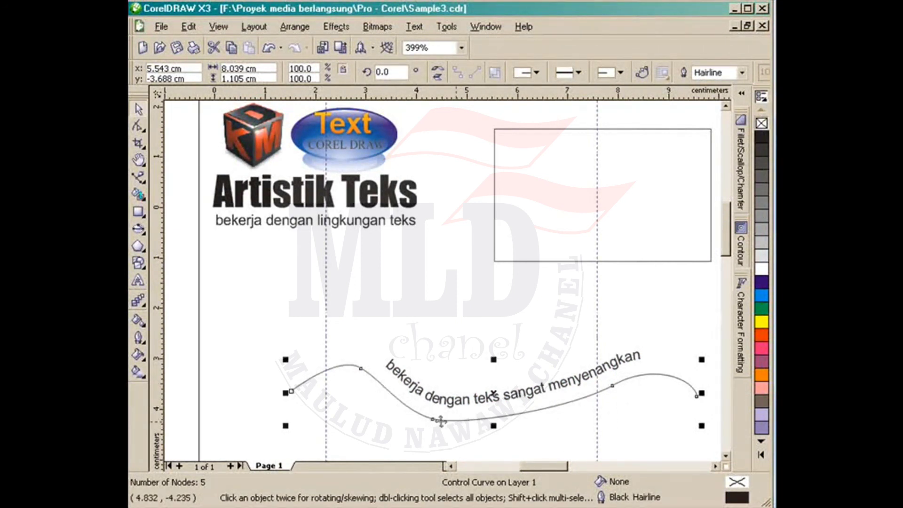
{"action": "left_click", "coordinate": [578, 425]}
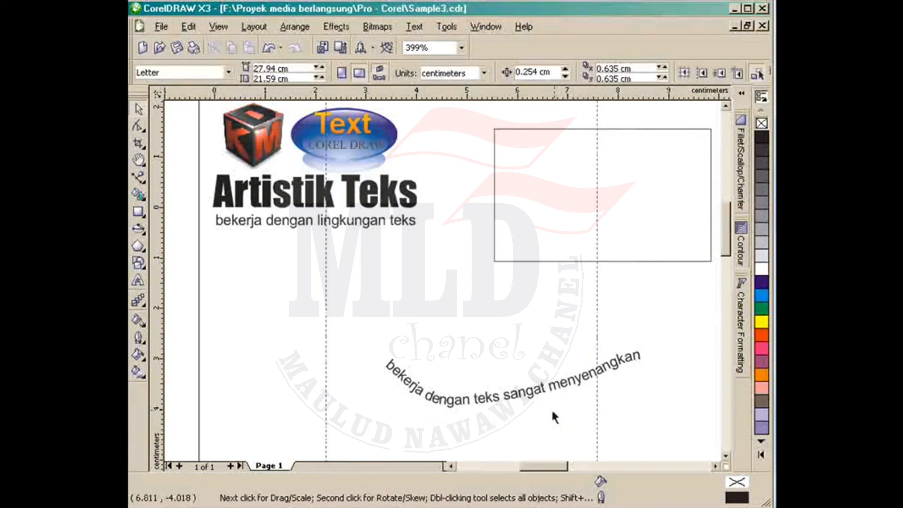
{"action": "left_click_drag", "start_coordinate": [551, 395], "coordinate": [407, 319]}
{"action": "left_click", "coordinate": [548, 369]}
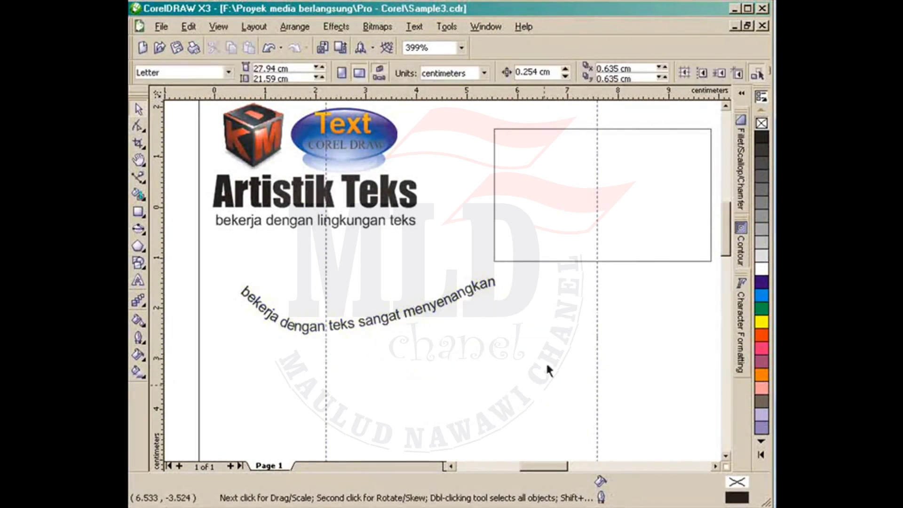
{"action": "left_click_drag", "start_coordinate": [297, 207], "coordinate": [463, 408]}
{"action": "left_click", "coordinate": [517, 440]}
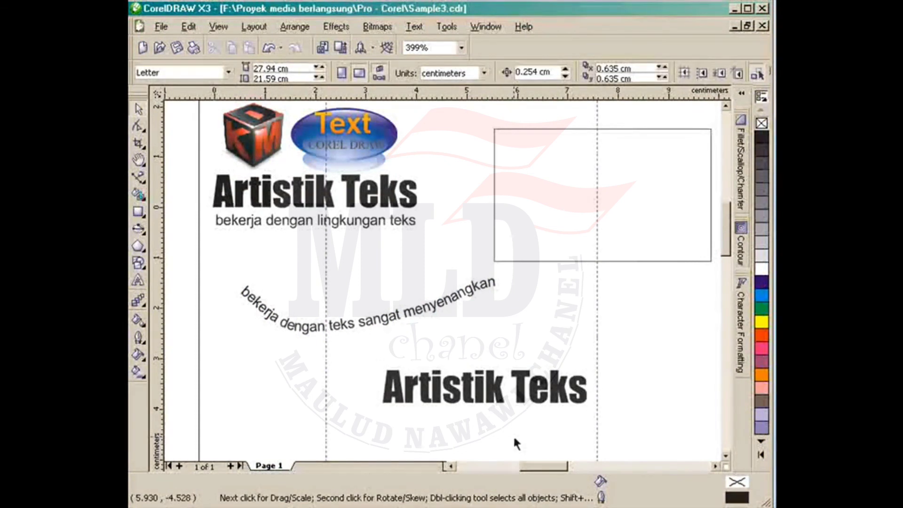